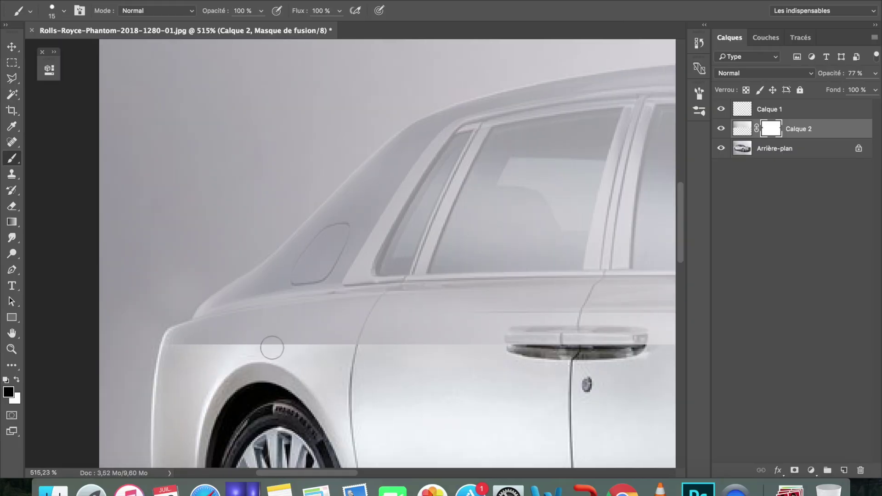
- Paint black on the Calque 2 mask to reveal the rear shoulder, the beltline and the side mirror
left_click_drag(173, 335, 316, 307)
left_click_drag(235, 310, 511, 287)
scroll(509, 286, "right", 5)
mouse_move(295, 286)
left_mouse_down()
mouse_move(533, 285)
mouse_move(521, 256)
left_mouse_up()
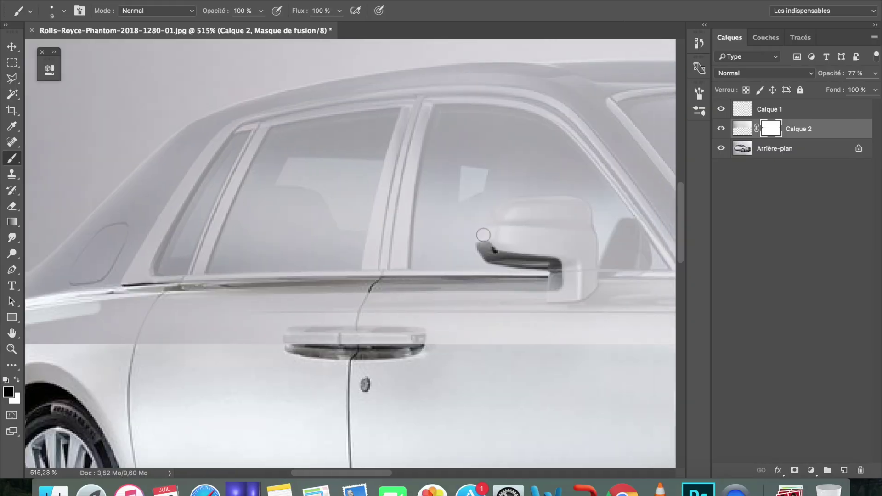
left_click_drag(527, 204, 582, 210)
scroll(517, 290, "right", 4)
- Reveal the windshield pillar, the top windshield frame and the hood's upper edge on the Calque 2 mask
mouse_move(517, 290)
left_mouse_down()
mouse_move(394, 121)
mouse_move(462, 97)
left_mouse_up()
scroll(398, 106, "right", 5)
left_click(299, 107, "shift")
left_click(423, 104, "shift")
left_click(508, 114, "shift")
scroll(506, 113, "right", 4)
left_click(485, 130, "shift")
scroll(519, 136, "right", 3)
left_click(627, 213, "shift")
left_click(557, 226, "shift")
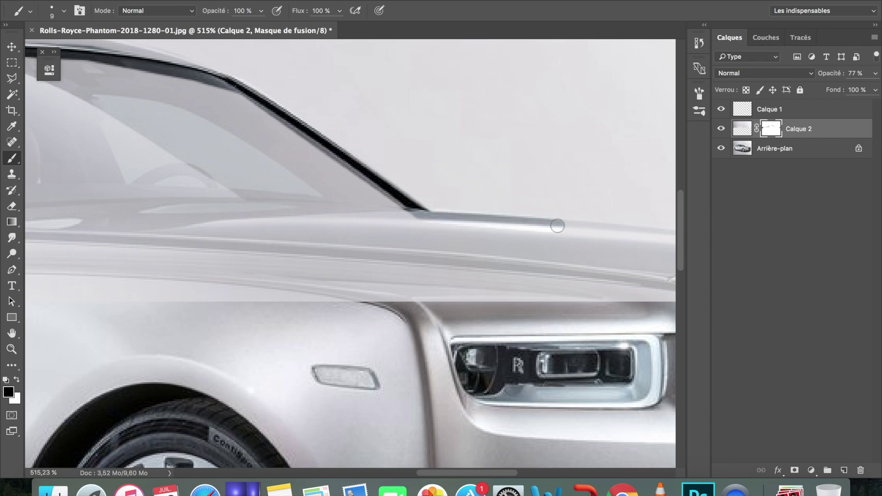
scroll(557, 226, "right", 10)
left_click(213, 234, "shift")
mouse_move(262, 238)
left_mouse_down()
mouse_move(267, 212)
mouse_move(439, 289)
mouse_move(165, 261)
left_mouse_up()
- Enlarge the brush and mask Calque 2 off the hood and the windshield area
key("bracketright")
key("bracketright")
key("bracketright")
key("bracketright")
key("bracketright")
key("bracketright")
scroll(203, 263, "left", 8)
scroll(203, 263, "down", 2)
left_click_drag(422, 276, 125, 281)
mouse_move(125, 281)
left_mouse_down()
mouse_move(422, 265)
mouse_move(299, 241)
mouse_move(429, 254)
mouse_move(420, 267)
mouse_move(220, 89)
left_mouse_up()
scroll(428, 255, "left", 6)
scroll(428, 255, "left", 6)
scroll(220, 89, "left", 6)
mouse_move(317, 90)
left_mouse_down()
mouse_move(241, 164)
mouse_move(372, 232)
mouse_move(492, 161)
mouse_move(335, 173)
mouse_move(529, 223)
left_mouse_up()
- Mask Calque 2 off the body side below the beltline, then touch up small areas with a 9 px brush
scroll(333, 231, "down", 2)
scroll(143, 269, "left", 8)
mouse_move(319, 264)
left_mouse_down()
mouse_move(108, 277)
mouse_move(214, 259)
mouse_move(558, 264)
left_mouse_up()
scroll(553, 257, "up", 5)
key("bracketleft")
key("bracketleft")
key("bracketleft")
key("bracketleft")
key("bracketleft")
key("bracketleft")
mouse_move(314, 318)
left_mouse_down()
mouse_move(369, 276)
mouse_move(339, 322)
mouse_move(368, 322)
left_mouse_up()
scroll(367, 321, "down", 2)
scroll(198, 256, "right", 6)
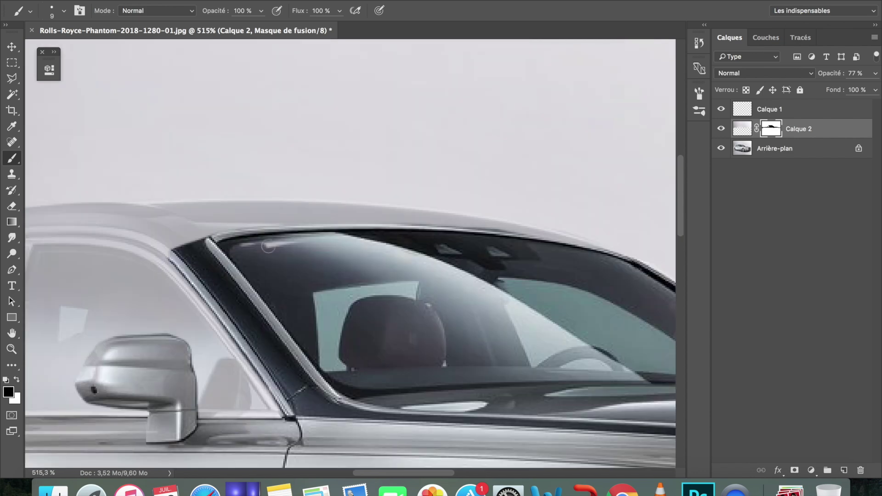
- Set the opacity of Calque 2 to 100%
key("super+0")
left_click(875, 73)
left_click_drag(859, 88, 879, 89)
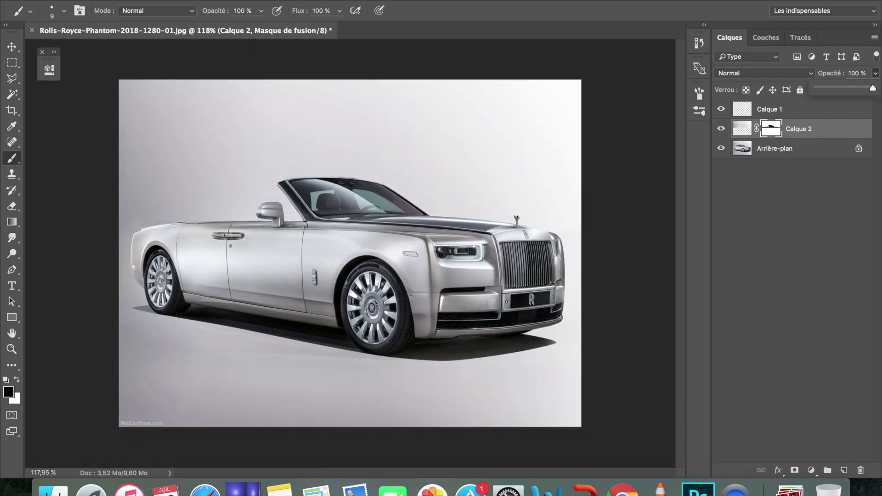
scroll(361, 153, "up", 4)
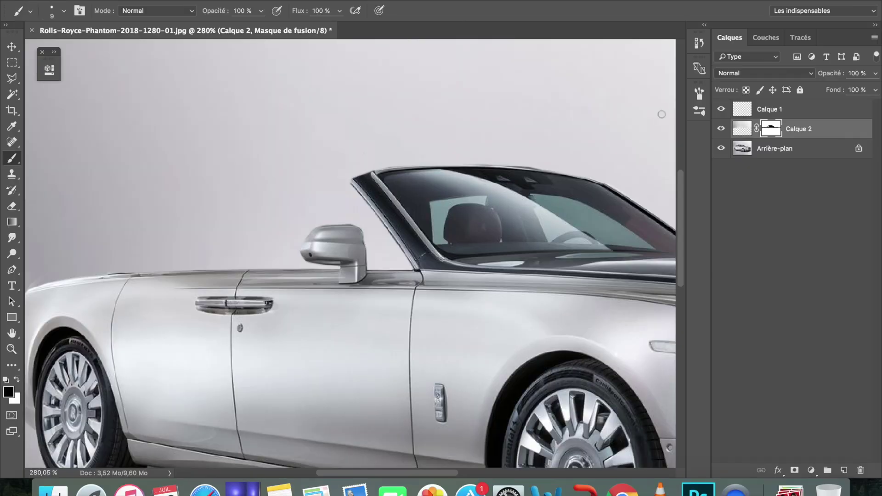
left_click(875, 73)
mouse_move(876, 89)
left_mouse_down()
mouse_move(855, 89)
mouse_move(879, 89)
left_mouse_up()
scroll(262, 270, "down", 2)
scroll(484, 193, "down", 3)
- Place the Rolls-Royce Phantom Drophead Coupé photo into the document and roughly scale and position it over the car
left_click(790, 490)
left_click_drag(790, 349, 349, 254)
left_click_drag(175, 257, 674, 257)
left_click_drag(525, 255, 253, 256)
left_click_drag(472, 130, 455, 104)
left_click_drag(361, 229, 175, 217)
- Lower the placed photo's opacity to 40%, align its open cabin with the car's beltline and commit the placement
left_click(875, 73)
left_click_drag(878, 88, 835, 88)
left_click_drag(123, 226, 168, 219)
left_click_drag(107, 101, 71, 69)
left_click_drag(66, 201, 50, 212)
left_click_drag(139, 215, 129, 217)
left_click_drag(539, 185, 572, 183)
left_click_drag(309, 65, 307, 54)
left_click_drag(342, 358, 344, 370)
key("Return")
- Outline the open cabin area with the Polygonal Lasso and add a layer mask to the Drophead photo from it
scroll(136, 160, "up", 5)
scroll(170, 221, "left", 5)
scroll(171, 220, "up", 2)
key("l")
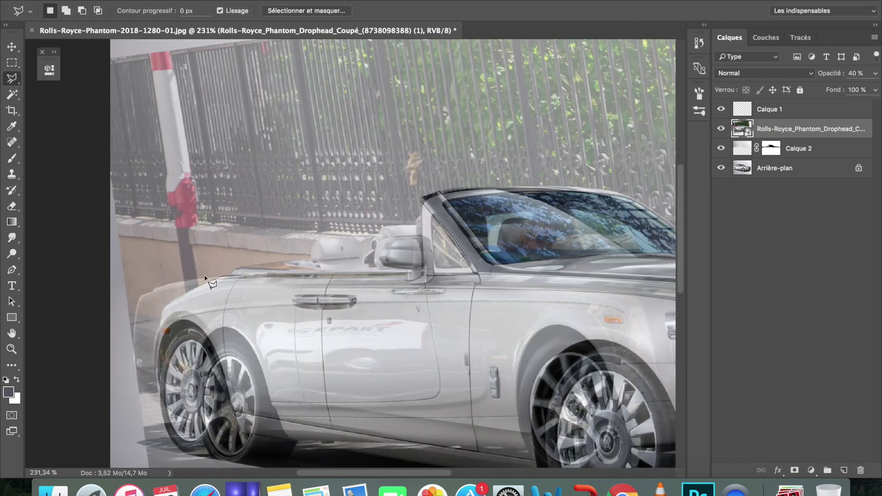
left_click(794, 470)
- Paint out the Drophead photo along the beltline and around the mirror on its mask, undoing the last stroke
scroll(346, 251, "down", 3)
scroll(269, 257, "up", 9)
key("b")
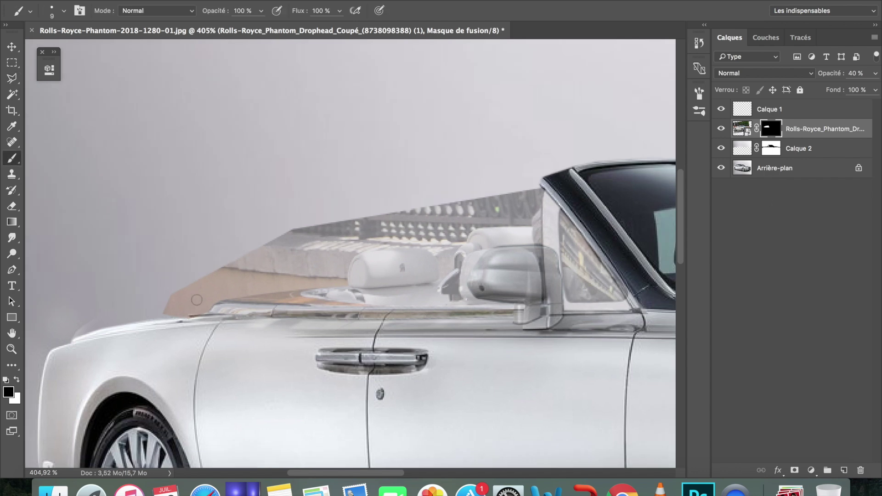
left_click_drag(339, 322, 535, 317)
left_click_drag(300, 344, 612, 324)
scroll(569, 331, "right", 3)
mouse_move(803, 146)
left_mouse_down()
mouse_move(827, 123)
mouse_move(811, 154)
left_mouse_up()
scroll(248, 217, "left", 2)
mouse_move(133, 304)
left_mouse_down()
mouse_move(270, 271)
mouse_move(429, 208)
mouse_move(399, 205)
mouse_move(258, 238)
left_mouse_up()
key("super+z")
- Set the Drophead layer's opacity to 43% and mask out the wall and fence above the headrests
left_click(771, 129)
left_click_drag(879, 92, 839, 91)
scroll(570, 254, "up", 5)
key("bracketleft")
key("bracketleft")
key("bracketleft")
mouse_move(464, 363)
left_mouse_down()
mouse_move(454, 264)
mouse_move(416, 249)
mouse_move(303, 313)
mouse_move(421, 341)
left_mouse_up()
scroll(420, 341, "down", 3)
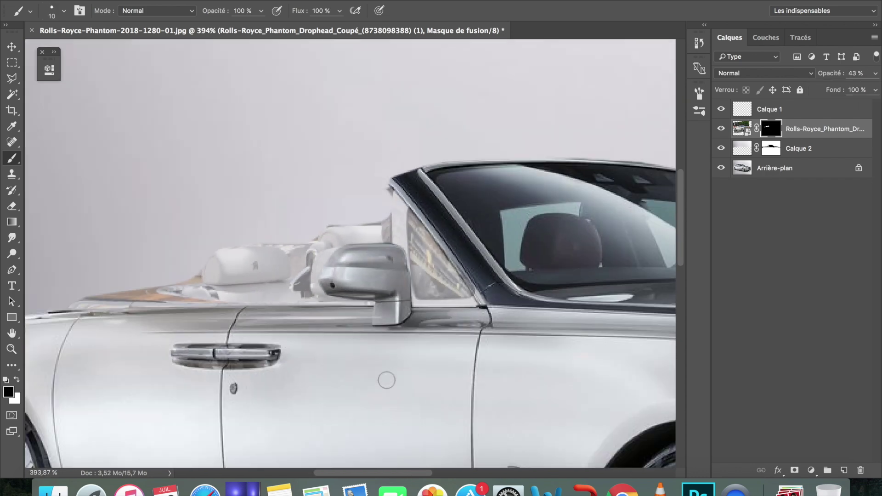
- Mask out the leftover background around the headrests and in the triangle behind the windshield pillar
scroll(279, 224, "up", 4)
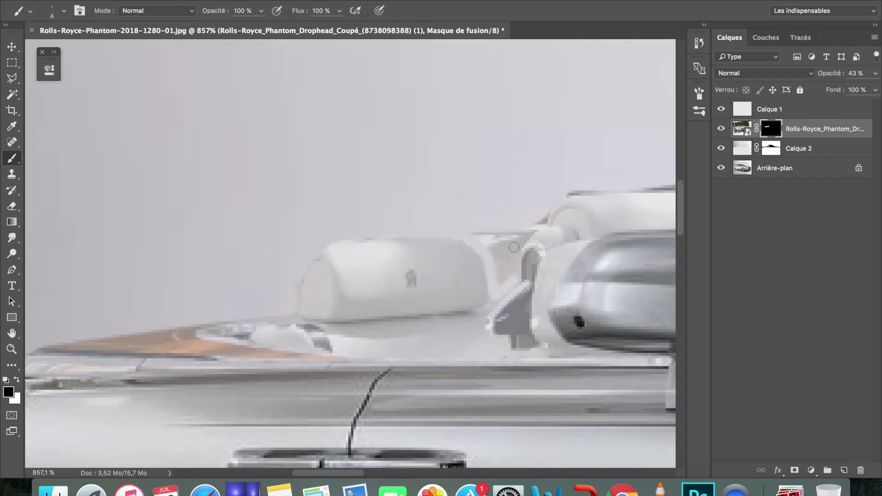
scroll(487, 229, "right", 5)
scroll(414, 257, "up", 2)
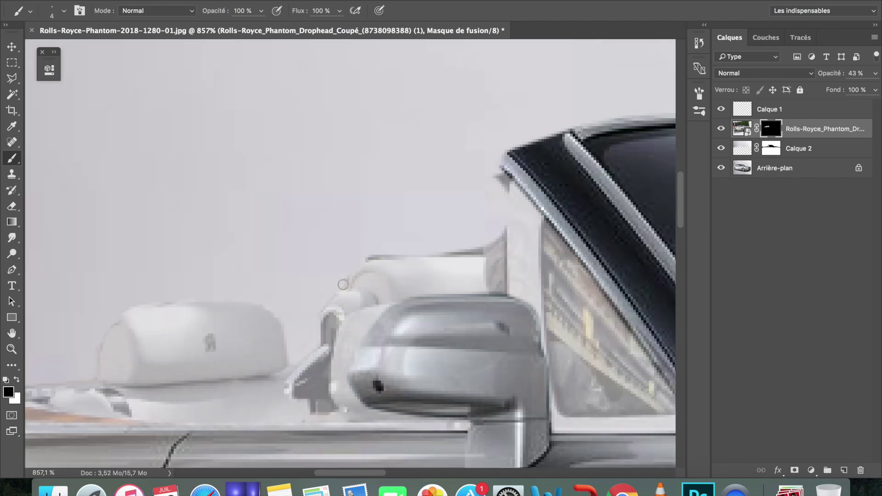
left_click_drag(561, 250, 493, 172)
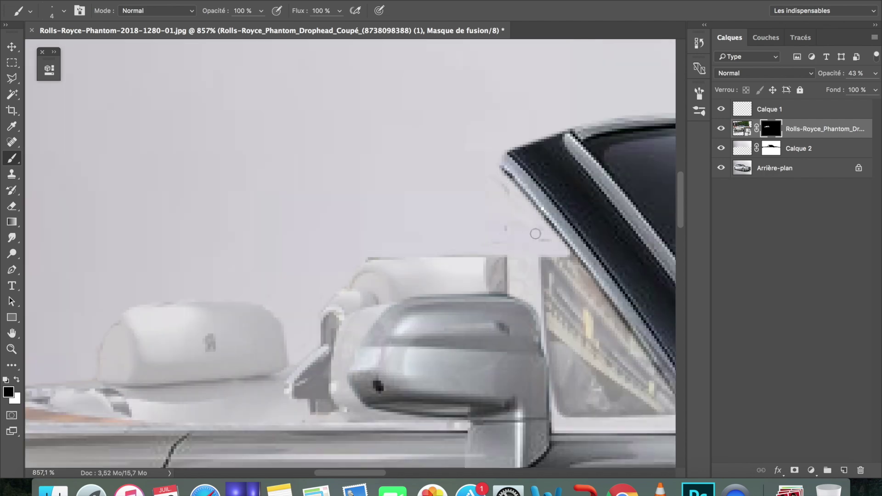
scroll(535, 243, "down", 2)
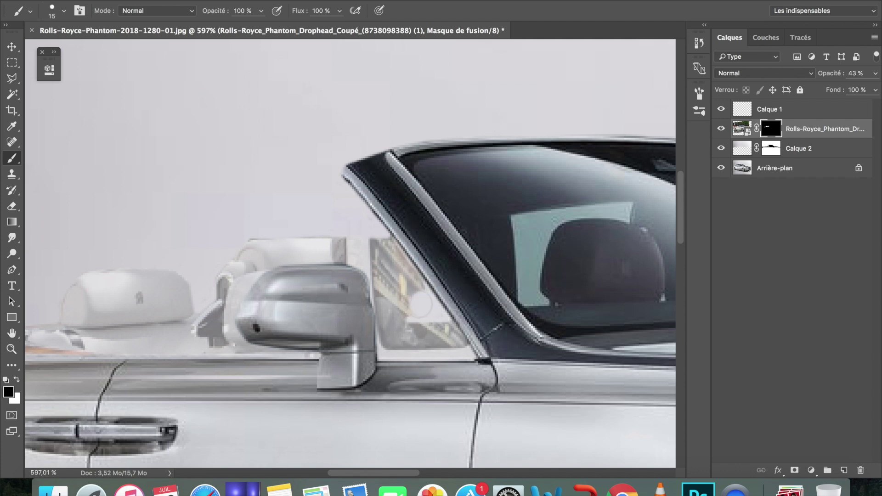
left_click_drag(429, 304, 384, 236)
- Select the seat shape behind the mirror and the strip above the beltline up to the pillar with the Polygonal Lasso
key("l")
scroll(343, 238, "up", 2)
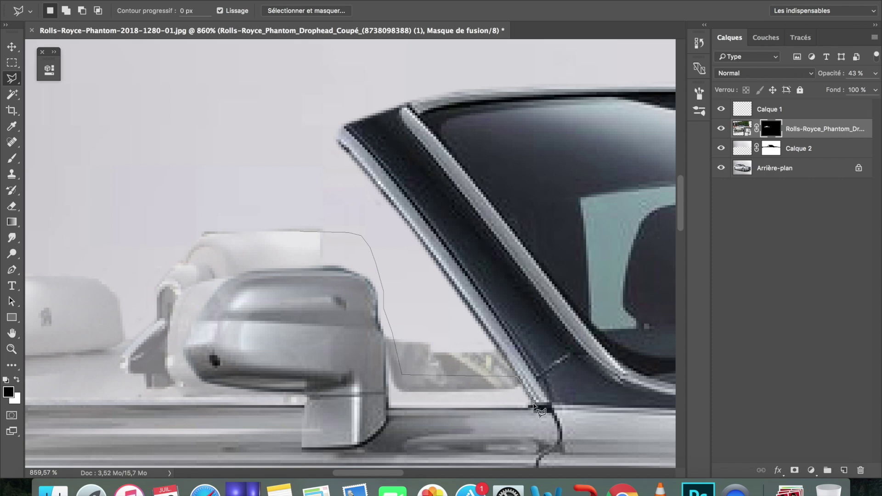
double_click(318, 267)
- Fill the selection on a new layer with the light colour sampled from the seat, using a 30 px brush
key("b")
left_click(743, 128)
key("i")
left_click(331, 233)
key("b")
left_click(844, 470)
key("bracketright")
key("bracketright")
key("bracketright")
left_click_drag(332, 252, 488, 390)
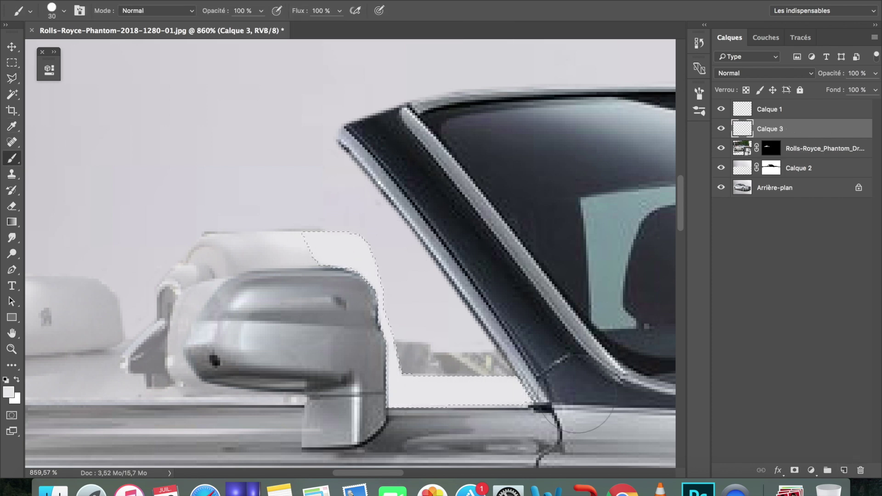
- Paint out the remaining background above the light strip on the Drophead layer's mask
scroll(317, 301, "down", 3)
left_click(10, 211)
scroll(354, 239, "down", 2)
left_click(771, 148)
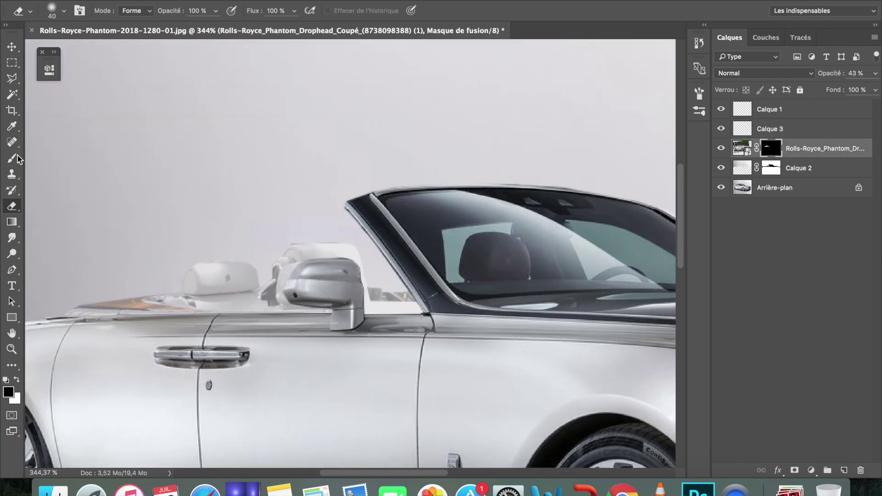
left_click(12, 159)
scroll(294, 219, "down", 4)
scroll(267, 212, "up", 5)
- Select the light strip between the mirror and the pillar, and prepare a new layer with a soft near-black brush
key("l")
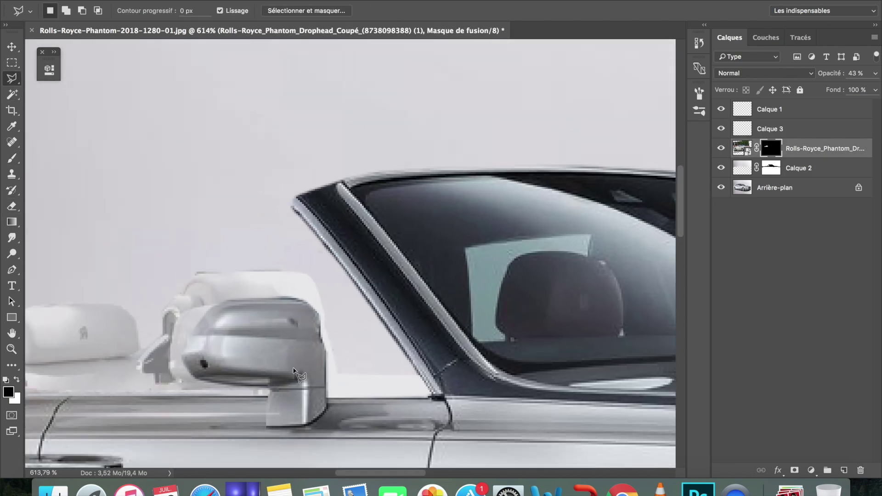
left_click(327, 399)
scroll(349, 253, "down", 4)
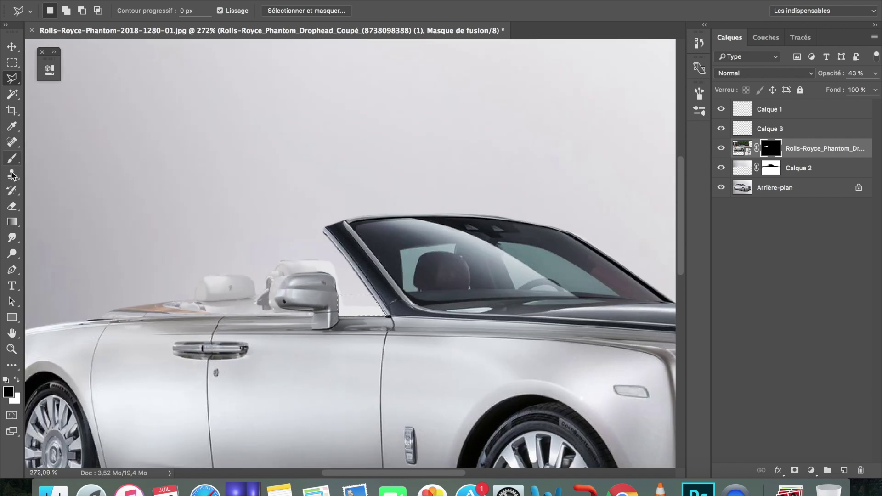
left_click(12, 159)
right_click(343, 318)
left_click_drag(409, 351, 312, 345)
left_click(845, 471)
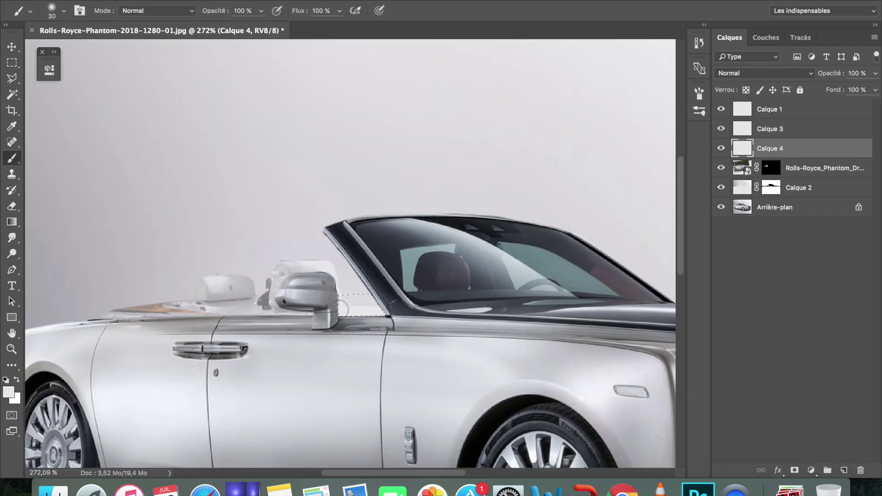
left_click(9, 392)
left_click(483, 338)
left_click(761, 190)
- Shade the strip's lower edge with a 90 px soft brush on Calque 4, moved above Calque 3, and deselect
key("bracketright")
key("bracketright")
key("bracketright")
key("bracketright")
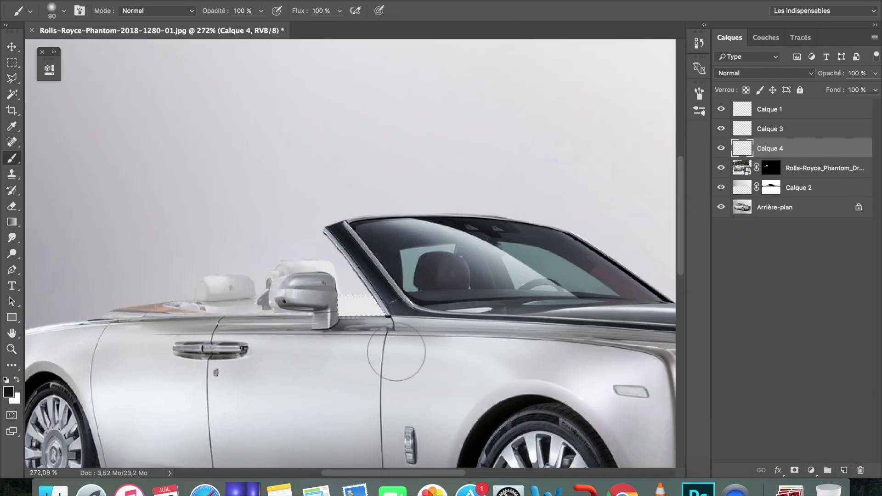
left_click_drag(775, 129, 776, 127)
mouse_move(390, 367)
left_mouse_down()
mouse_move(322, 373)
mouse_move(406, 362)
left_mouse_up()
key("super+d")
scroll(407, 361, "down", 4)
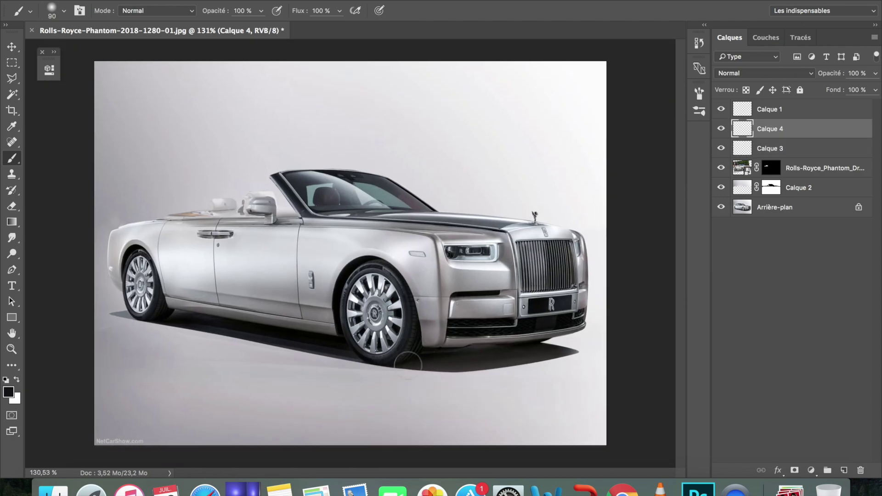
- Draw a thin dark line with a 2 px brush along the strip's upper edge on a new layer at 25% opacity
scroll(408, 366, "up", 6)
scroll(408, 365, "up", 4)
key("bracketleft")
key("bracketleft")
key("bracketleft")
key("bracketleft")
key("bracketleft")
key("bracketleft")
key("bracketleft")
key("bracketleft")
key("bracketleft")
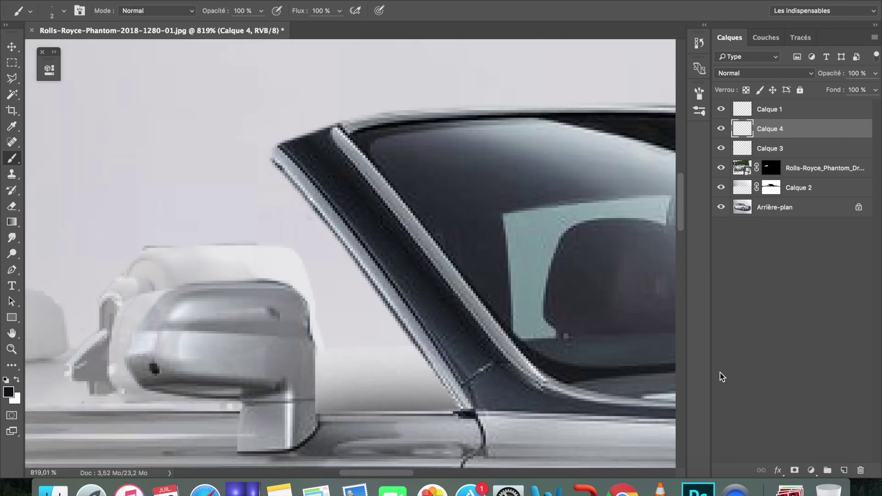
left_click(844, 470)
left_click(316, 348)
left_click(417, 348, "shift")
left_click(875, 74)
left_click_drag(875, 88, 830, 90)
- Select the windscreen glass around the headrest and steering wheel with the Polygonal Lasso
scroll(594, 246, "down", 10)
scroll(595, 246, "down", 3)
scroll(490, 248, "up", 7)
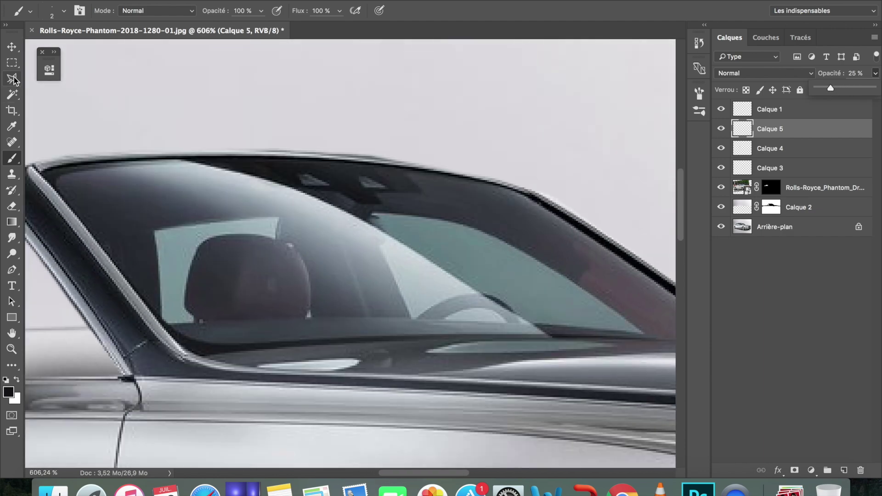
left_click(13, 79)
left_click(56, 190)
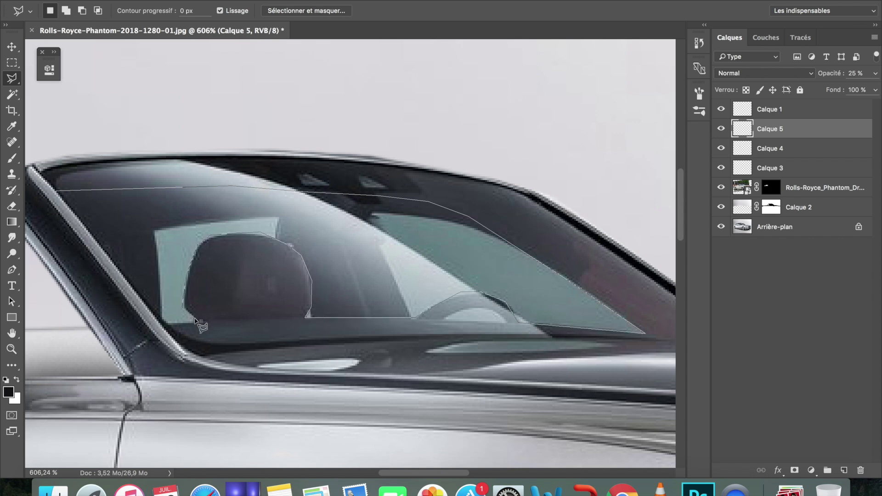
double_click(155, 311)
- Paint the selected glass with teal sampled from the side window, using a 35 px soft brush on a new layer, and deselect
key("b")
left_click(154, 259, "alt")
left_click(844, 470)
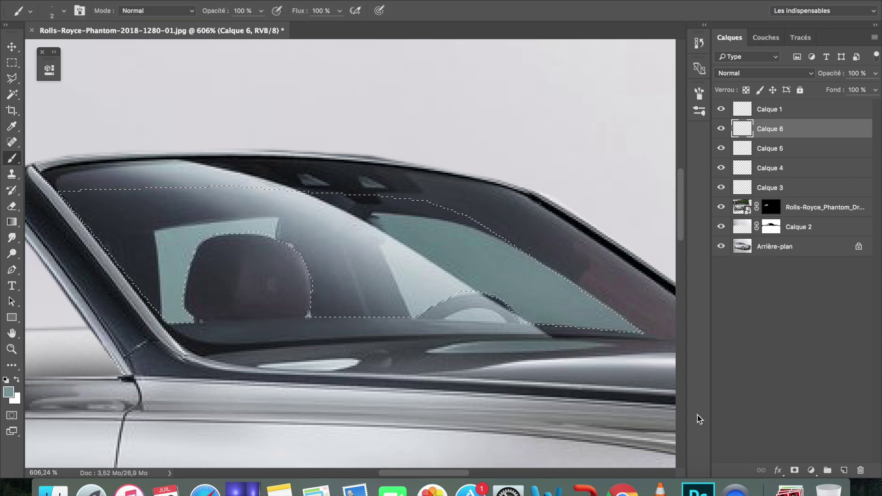
key("bracketright")
key("bracketright")
key("bracketright")
key("bracketright")
mouse_move(399, 290)
left_mouse_down()
mouse_move(382, 249)
mouse_move(250, 214)
mouse_move(232, 179)
mouse_move(179, 291)
left_mouse_up()
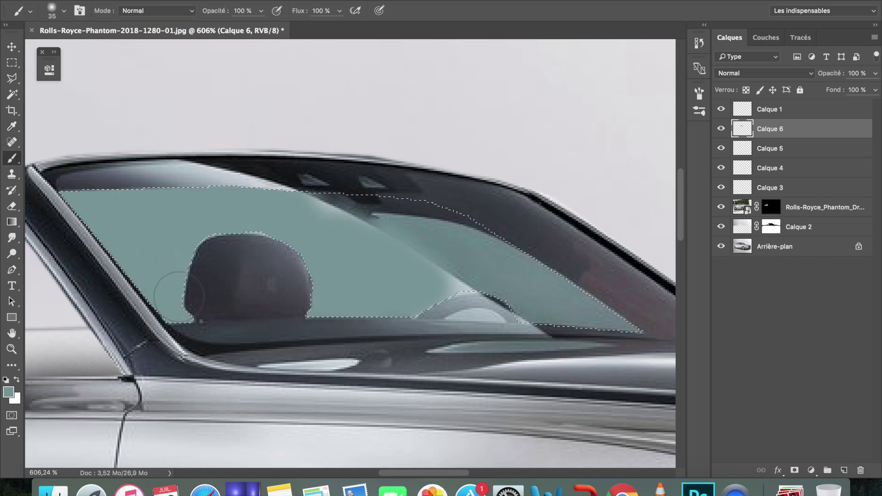
key("super+d")
- Select the windscreen area bounded by the pillar and the diagonal reflection edge, and prepare a white brush
key("super+minus")
key("super+minus")
key("super+minus")
key("super+minus")
scroll(349, 252, "up", 4)
key("l")
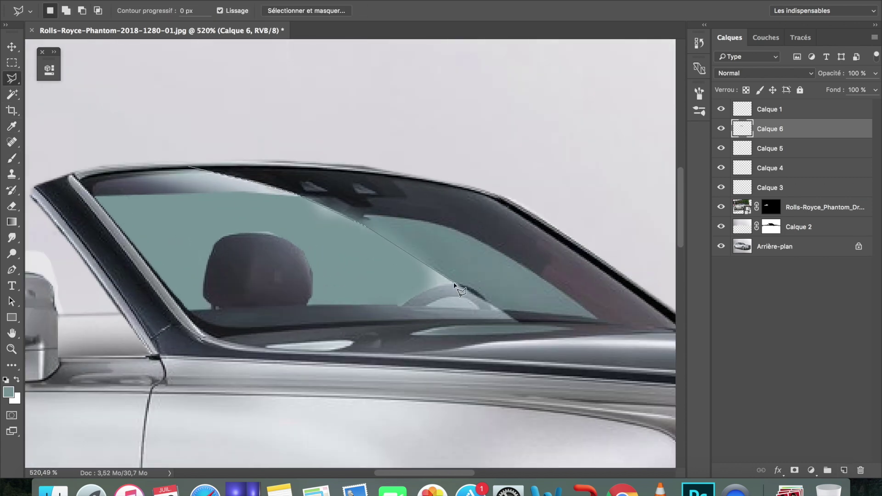
left_click(216, 333)
left_click(84, 175)
left_click(190, 166)
key("x")
key("b")
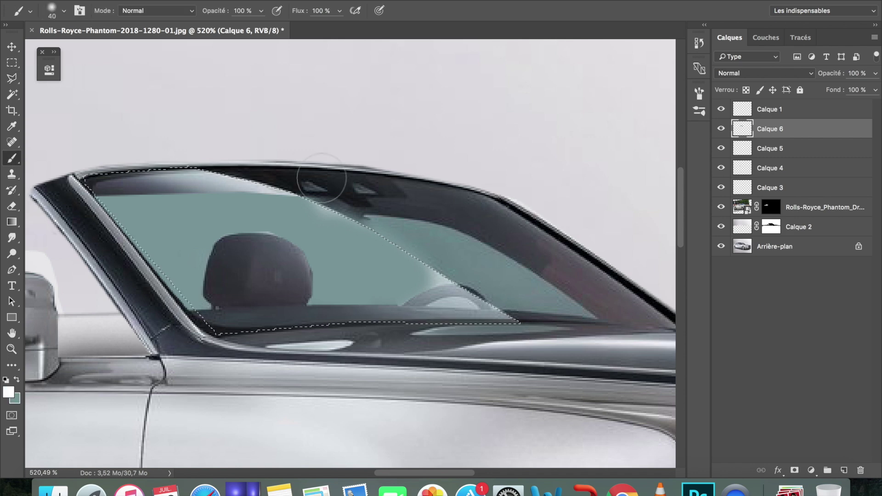
- Paint a soft white reflection along the windscreen's diagonal edge on a new layer with a 60 px brush
left_click(845, 471)
key("bracketright")
mouse_move(327, 133)
left_mouse_down()
mouse_move(396, 160)
mouse_move(381, 171)
mouse_move(315, 151)
mouse_move(357, 173)
left_mouse_up()
key("bracketleft")
key("bracketleft")
key("bracketleft")
key("bracketleft")
key("super+0")
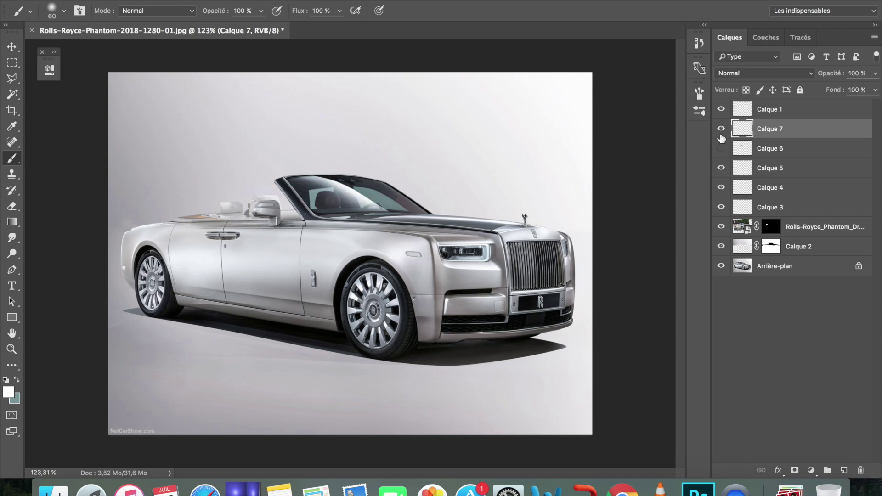
- On Calque 6, select the far-side glass below the rear-view mirror, paint it teal with the 60 px soft brush, and deselect
scroll(407, 136, "up", 5)
left_click(721, 148)
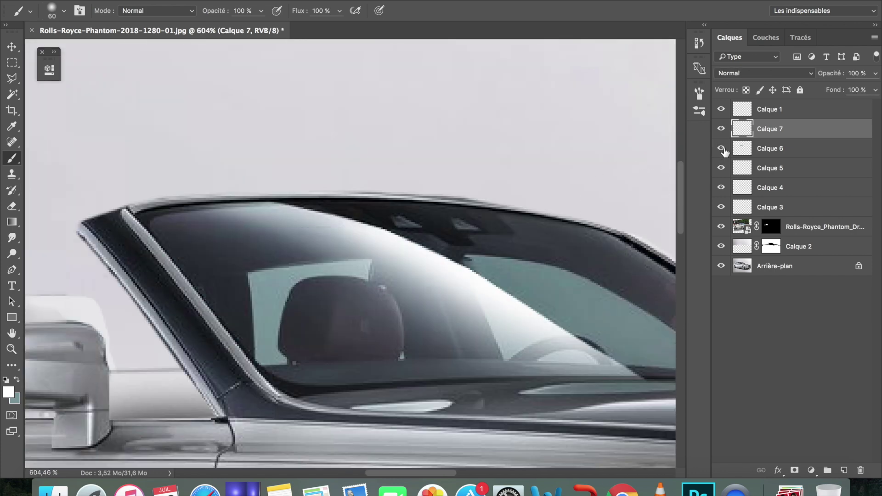
left_click(721, 148)
left_click(770, 148)
key("l")
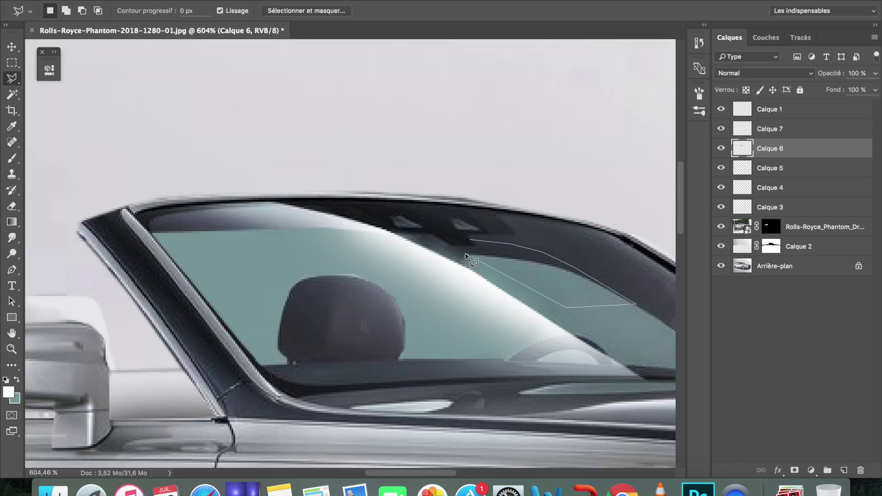
left_click(17, 380)
left_click(12, 158)
mouse_move(520, 263)
left_mouse_down()
mouse_move(500, 260)
mouse_move(590, 278)
left_mouse_up()
key("super+d")
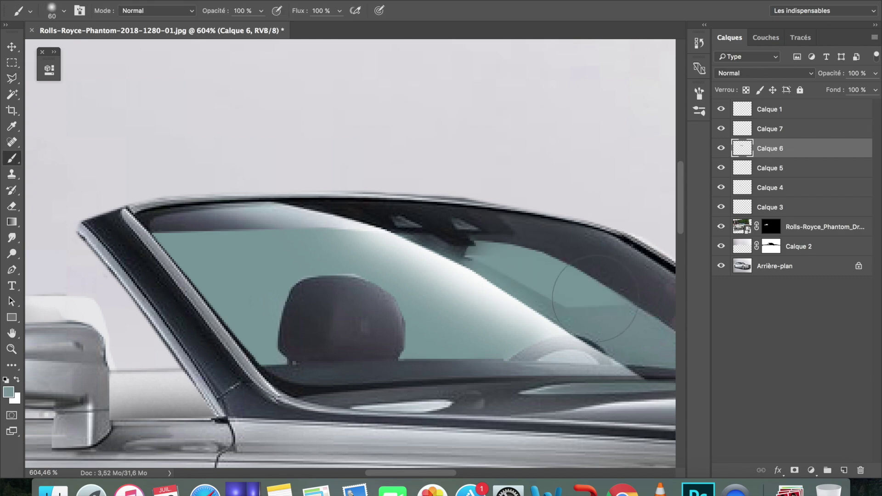
- Clean up the far-side teal patch on Calque 6 with a 20 px eraser and a soft brush, and deselect
left_click(14, 209)
left_click_drag(491, 285, 564, 312)
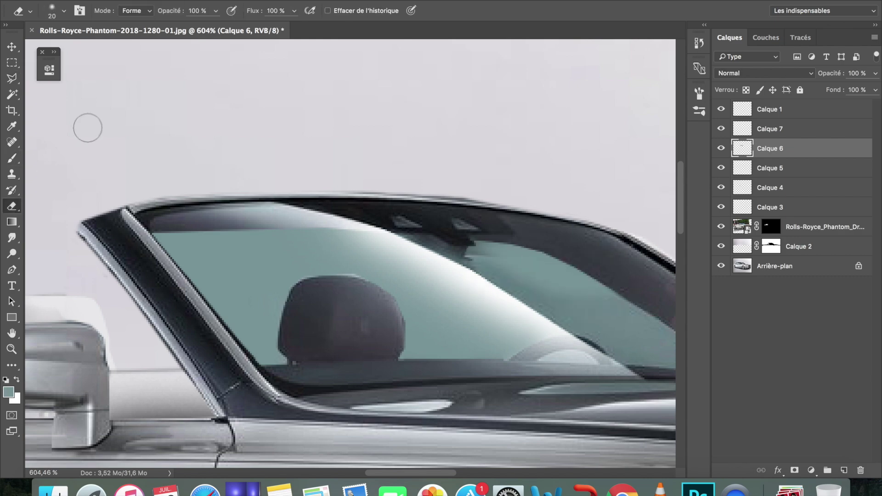
left_click(185, 0)
mouse_move(299, 1)
left_click(312, 17)
left_click(12, 159)
left_click_drag(492, 219, 491, 230)
key("super+d")
scroll(499, 207, "down", 10)
scroll(381, 124, "up", 6)
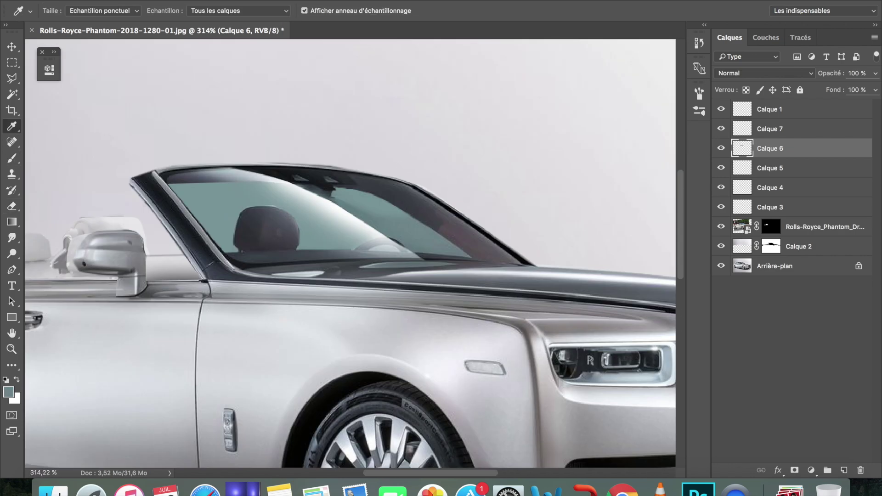
key("b")
key("ctrl+shift+d")
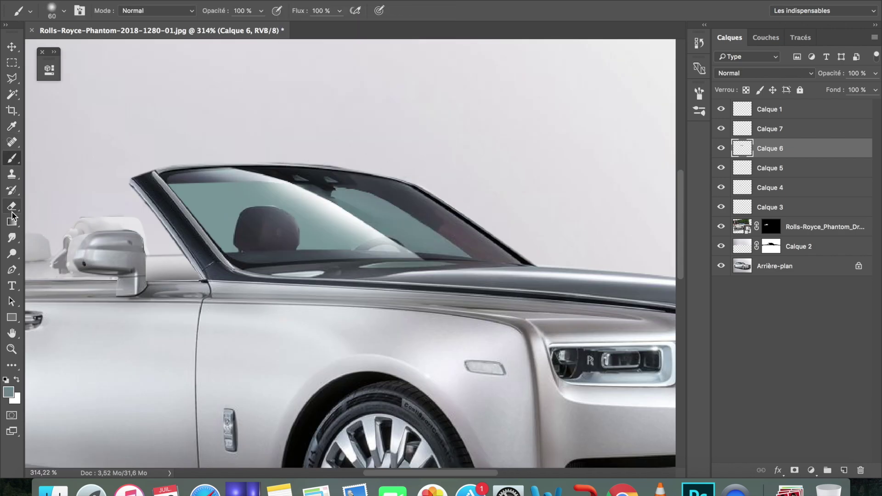
key("ctrl+0")
right_click(735, 489)
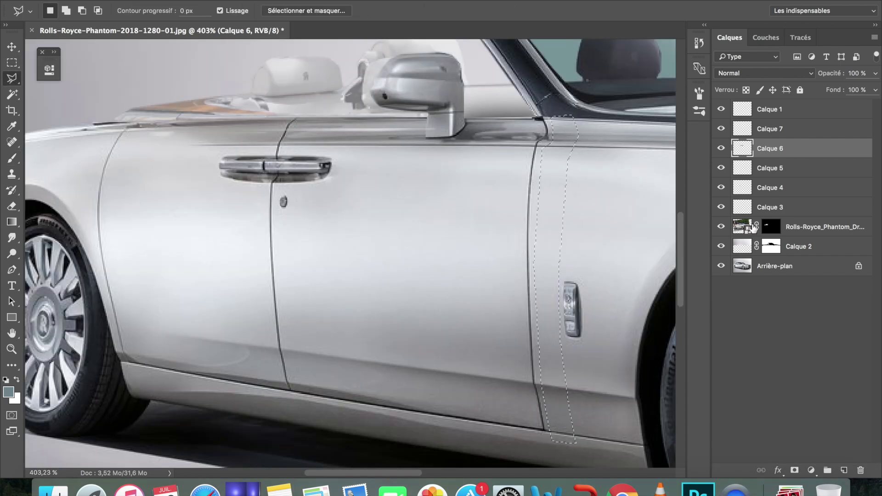
- Copy the selected bodywork strip beside the front door seam from Arrière-plan to a new layer and shift it left over the seam
left_click(764, 266)
right_click(554, 230)
left_click(599, 311)
key("super+t")
key("Left")
key("Left")
key("Left")
key("Left")
key("Left")
key("Left")
key("Left")
key("Up")
key("Left")
key("Left")
key("Left")
key("Left")
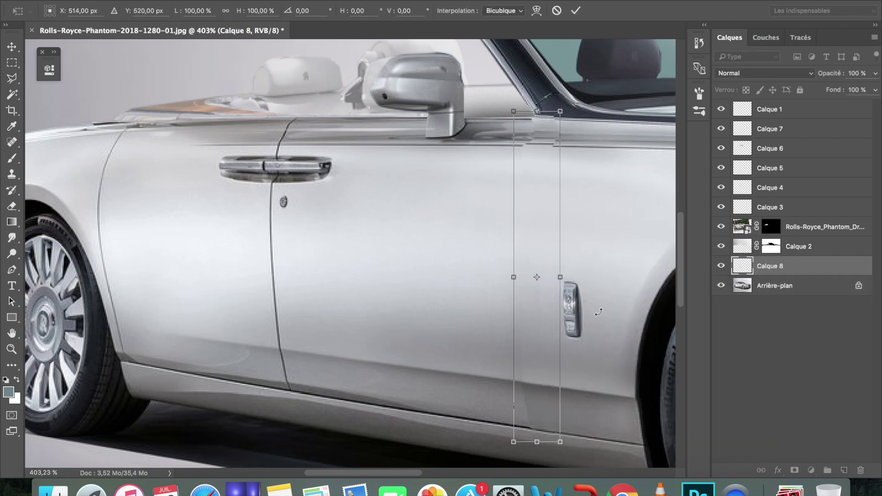
- Adjust the copied strip's upper end to line up with the body lines below the pillar, and apply the transform
left_click_drag(538, 111, 540, 111)
right_click(538, 109)
left_click(538, 110)
scroll(539, 112, "up", 10)
left_click_drag(491, 131, 489, 144)
key("Return")
scroll(490, 152, "down", 10)
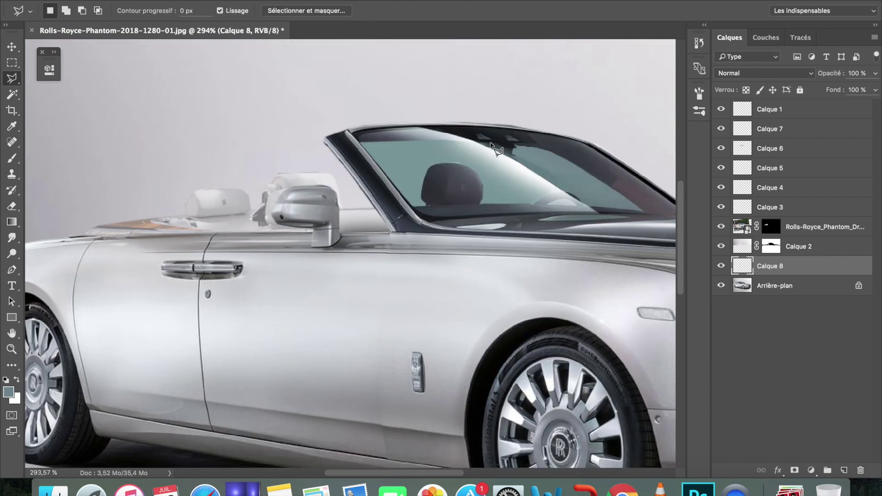
- Blend the edges of the front seam patch on Calque 8 into the bodywork with a 20 px soft eraser
scroll(400, 321, "up", 4)
left_click(12, 206)
scroll(394, 399, "up", 2)
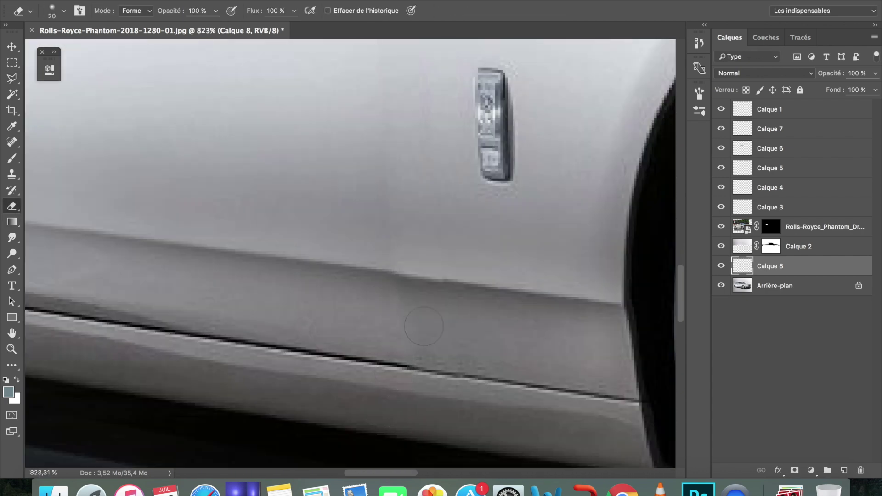
scroll(376, 268, "up", 10)
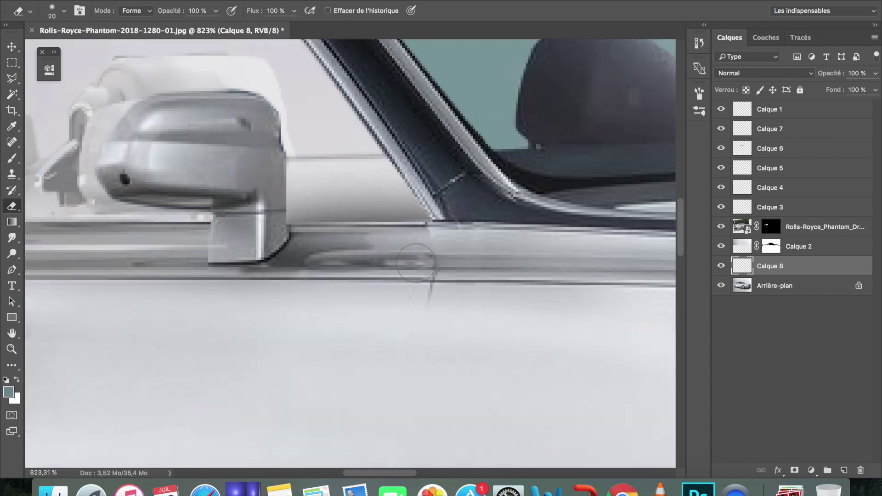
scroll(410, 229, "down", 4)
scroll(443, 332, "up", 2)
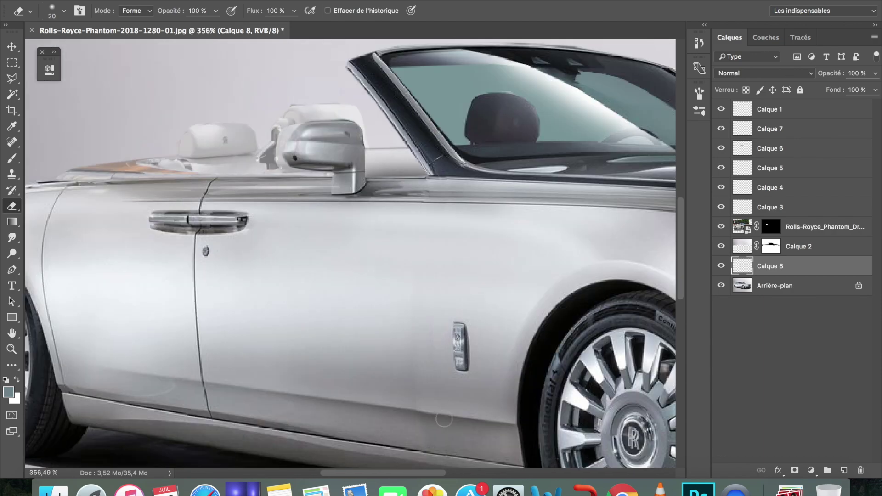
- Select a bodywork strip in front of the seam between the two doors and copy it from Arrière-plan to a new layer
scroll(444, 419, "left", 5)
left_click(12, 78)
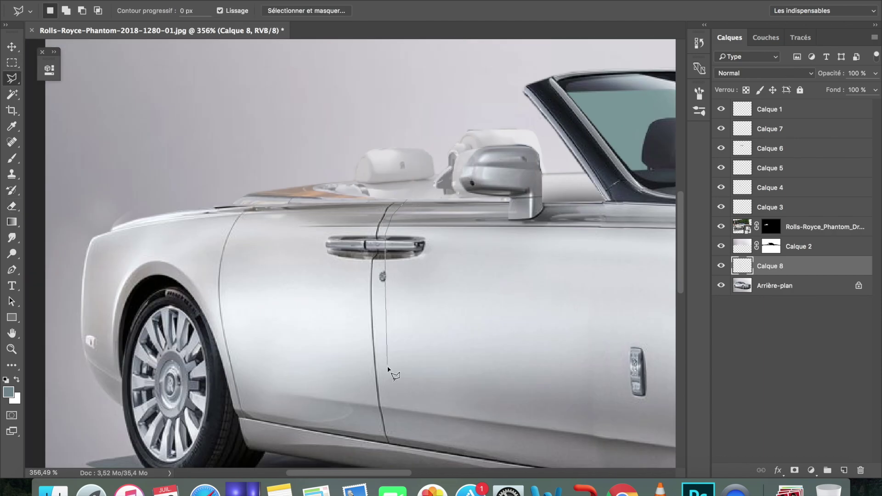
left_click(457, 200)
left_click(774, 285)
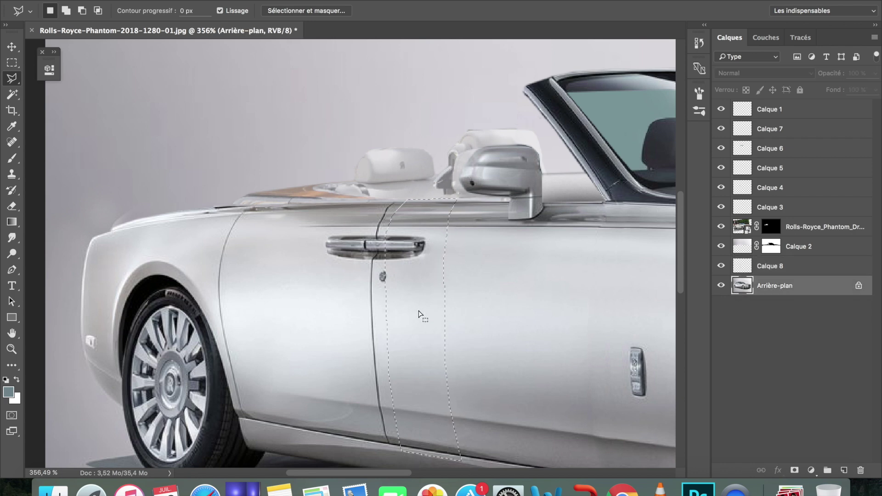
right_click(419, 314)
left_click(462, 341)
- Move the copied strip left over the seam between the doors and adjust its brightness to match the bodywork
key("super+t")
left_click_drag(404, 300, 376, 296)
key("Return")
left_click(189, 1)
mouse_move(206, 13)
left_click(398, 12)
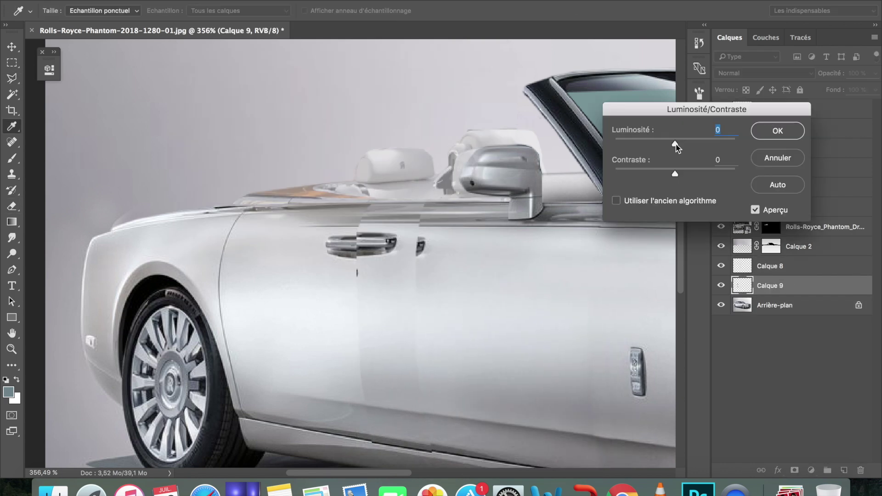
left_click(760, 137)
key("e")
- Transform the middle patch on Calque 9 to align its lower end with the sill line
key("super+t")
scroll(411, 448, "up", 10)
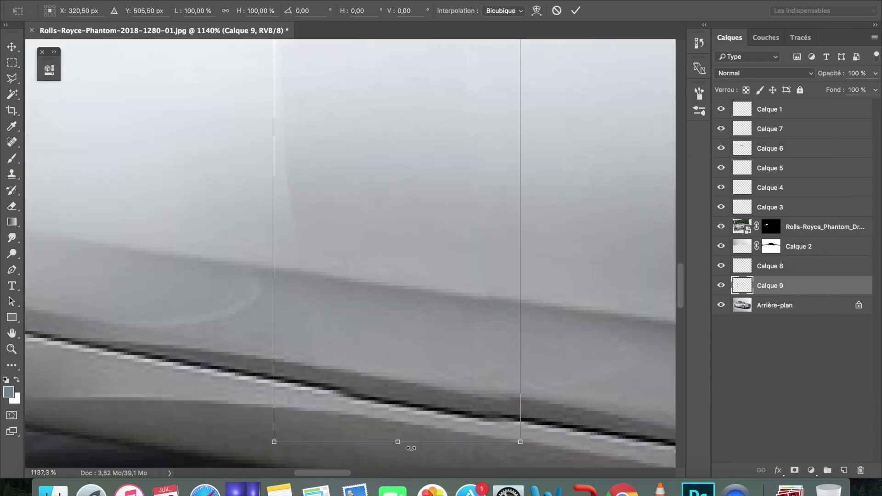
left_click_drag(369, 354, 367, 350)
key("Return")
scroll(367, 350, "down", 6)
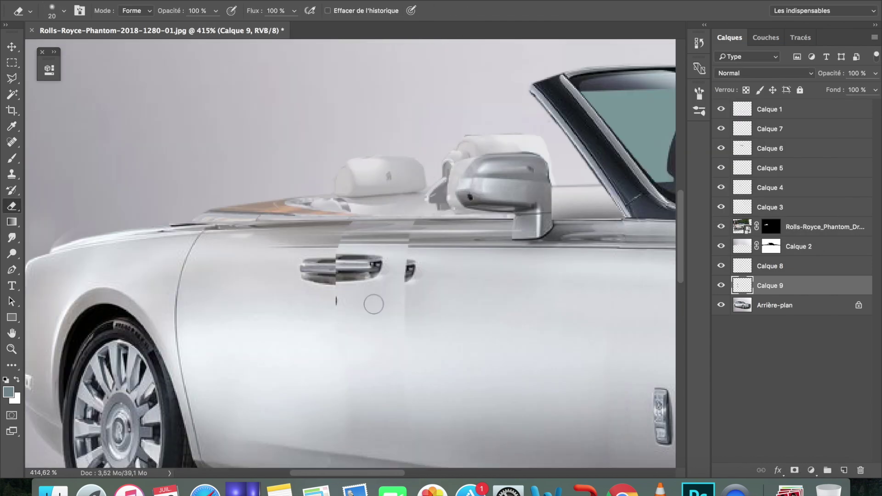
- Transform the middle patch's upper end on Calque 9 to meet the shoulder line below the cabin
key("super+t")
scroll(393, 241, "up", 5)
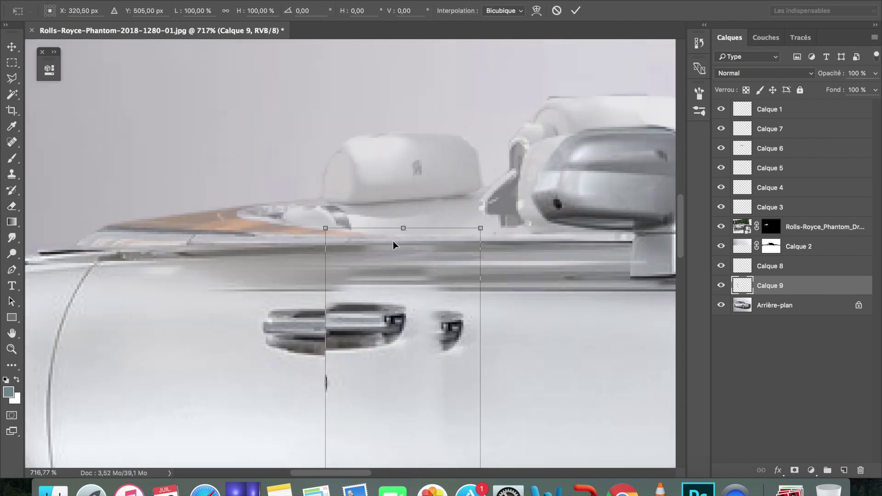
left_click_drag(419, 220, 420, 230)
key("Return")
scroll(420, 262, "down", 6)
scroll(355, 260, "up", 3)
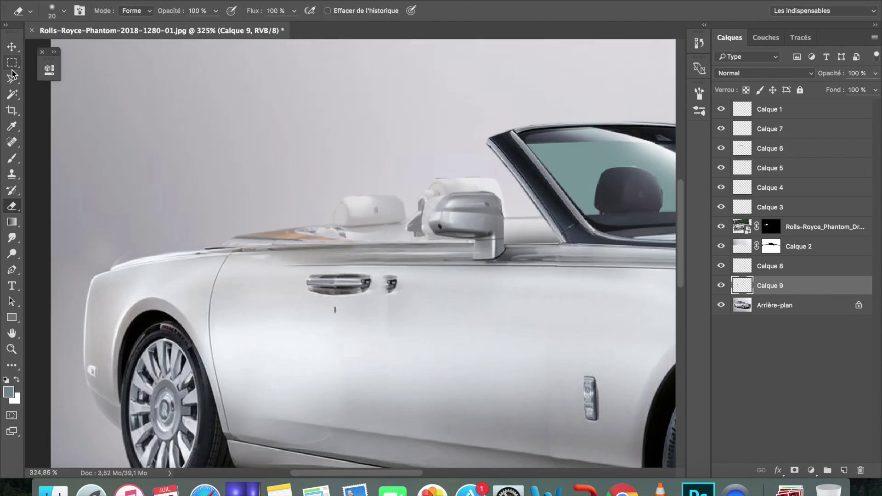
- Paint over the door handles and lock on a new layer with a 60 px soft brush in light grey sampled from the bodywork
key("i")
left_click(272, 297)
key("b")
left_click(844, 470)
left_click_drag(271, 301, 361, 301)
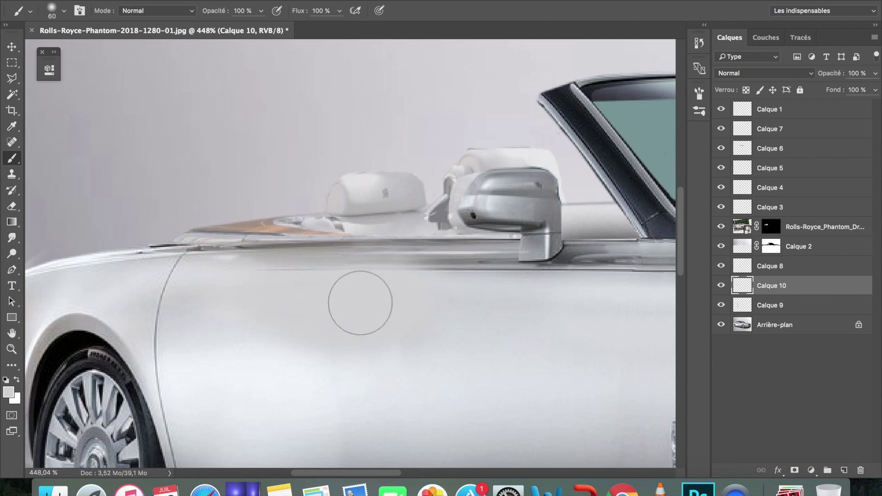
- Erase the grey paint overlapping the shoulder line on Calque 10 with a 35 px soft eraser
key("e")
left_click_drag(295, 258, 354, 245)
scroll(296, 381, "down", 5)
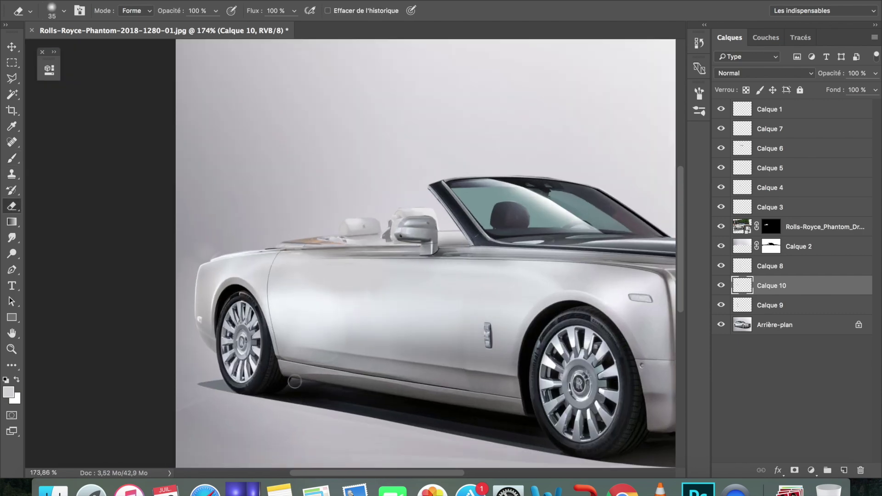
scroll(239, 299, "up", 5)
scroll(239, 294, "down", 4)
- Select a bodywork strip in front of the rear door's back seam and copy it from Arrière-plan to a new layer
left_click(12, 126)
key("l")
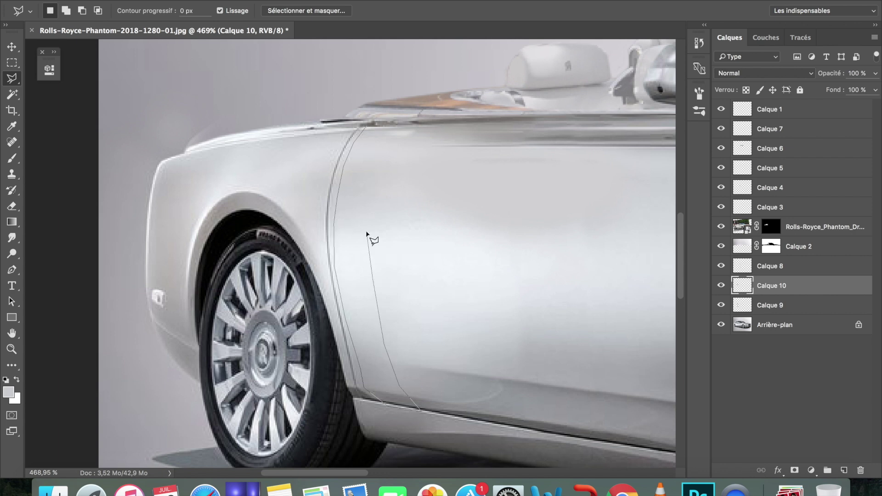
left_click(397, 122)
left_click(774, 325)
right_click(396, 274)
left_click(398, 333)
- Shift the copied strip left and slightly up over the rear seam, and apply the transform
key("super+t")
key("Left")
key("Left")
key("Left")
key("Left")
key("Left")
key("Left")
key("Left")
key("Left")
key("Up")
key("Up")
key("Return")
- Erase the rear seam patch's edges on Calque 11 along the shoulder and around the rear wheel, reducing the eraser to 9 px
left_click(12, 207)
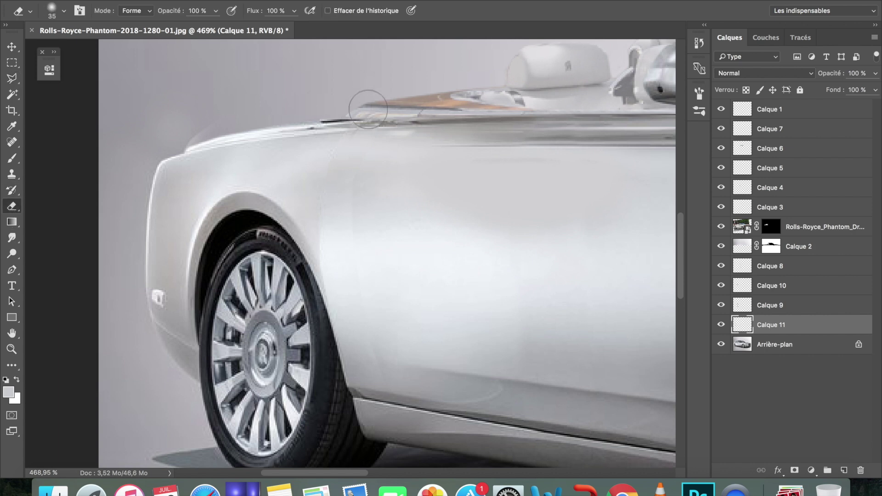
scroll(308, 259, "up", 4)
key("bracketleft")
key("bracketleft")
key("bracketleft")
key("bracketleft")
key("bracketleft")
key("bracketleft")
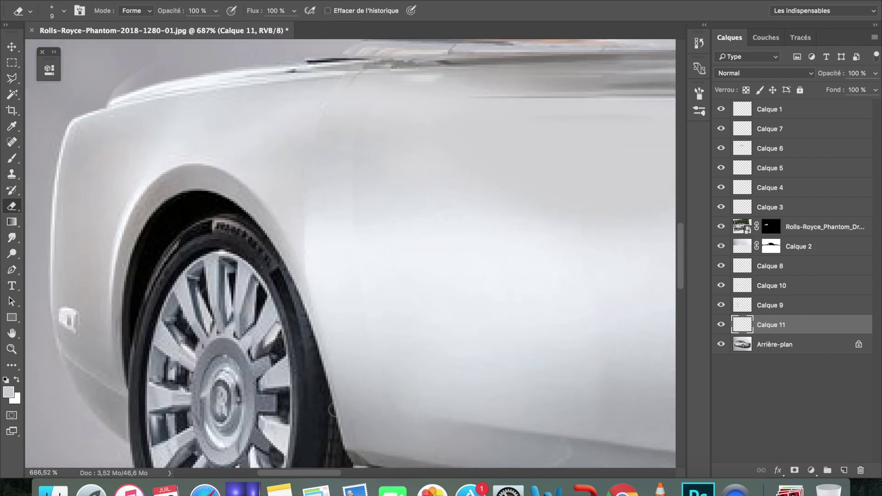
scroll(338, 111, "down", 6)
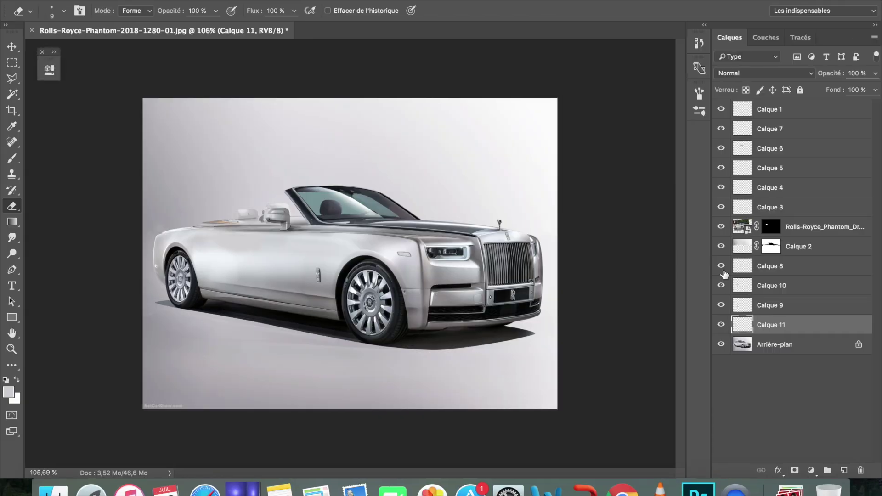
- Group the bodywork patch layers Calque 8 to Calque 11 and hide the group
key("ctrl+g")
scroll(240, 226, "up", 6)
scroll(240, 226, "up", 2)
- Outline the original door handles with the polygonal lasso and copy them from Arrière-plan to a new layer
key("l")
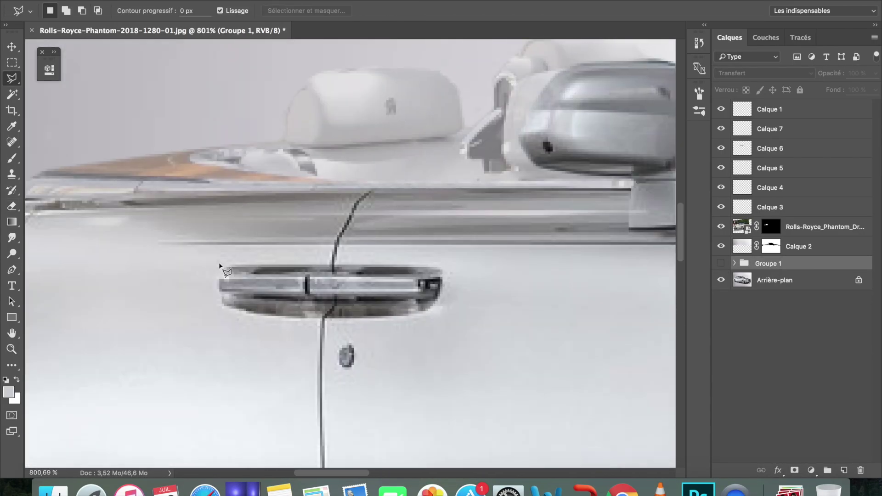
left_click(211, 258)
right_click(262, 285)
left_click(570, 319)
left_click(775, 280)
right_click(331, 277)
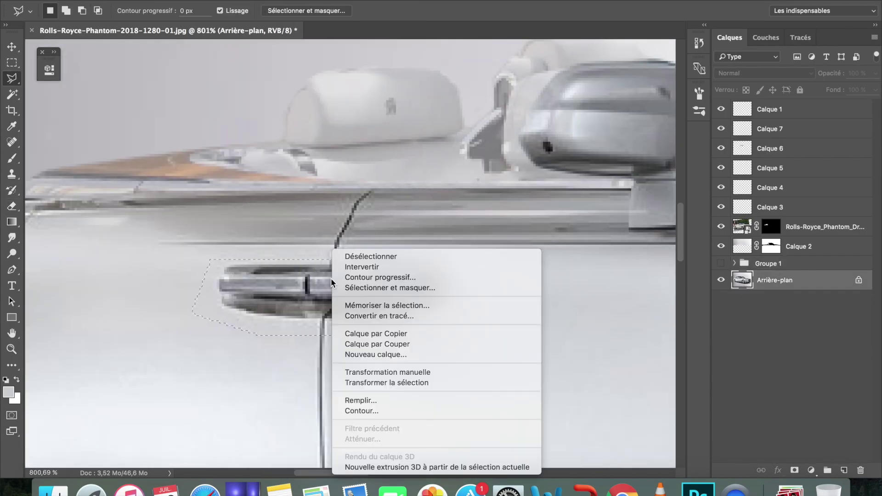
left_click(366, 334)
- Move the copied handles forward to just below the base of the windscreen pillar and apply the transform
scroll(367, 337, "down", 5)
key("super+t")
left_click_drag(235, 223, 384, 229)
left_click_drag(478, 251, 527, 265)
left_click_drag(407, 238, 390, 231)
left_click_drag(457, 222, 457, 230)
key("Return")
- Show Groupe 1 again and place the handle layer Calque 12 above it
key("super+minus")
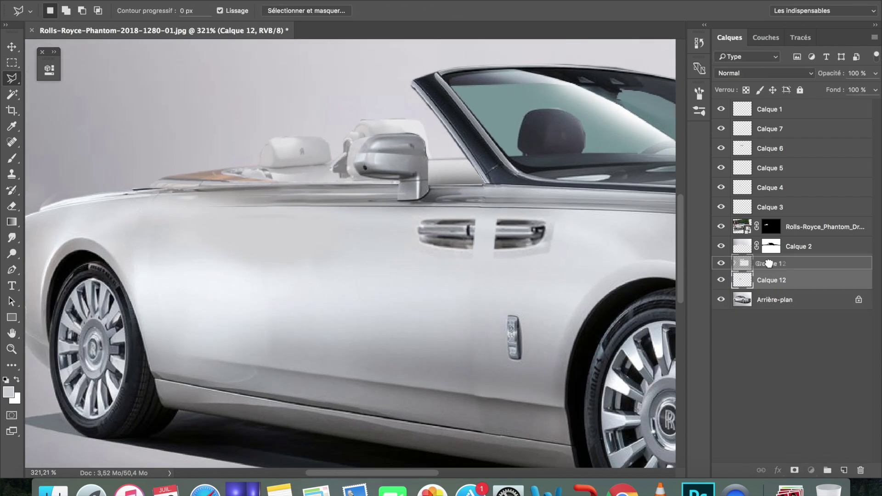
key("super+bracketright")
key("super+0")
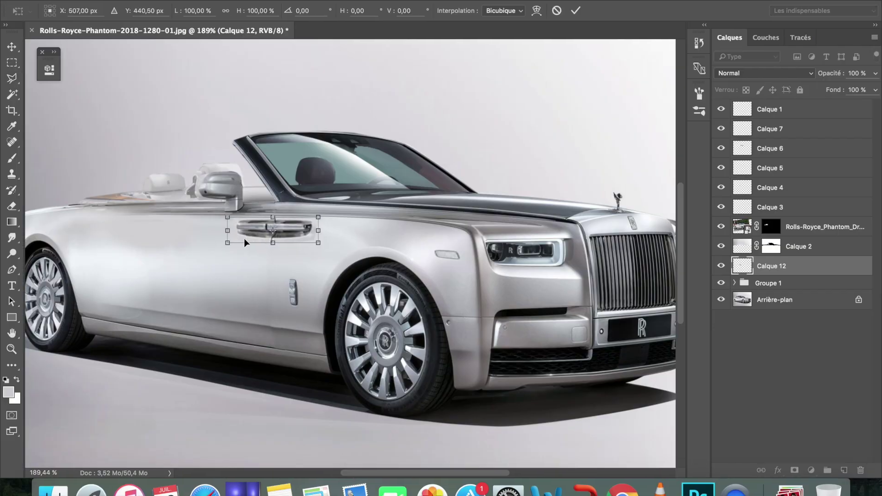
scroll(244, 238, "up", 10)
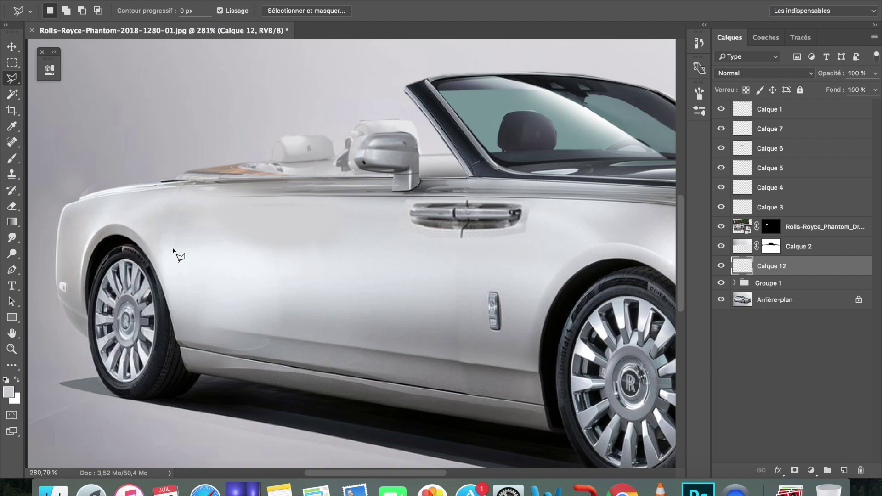
- Draw a pen path for the new door seam from the windscreen pillar past the handle, down to the sill and back to the rear wheel
key("p")
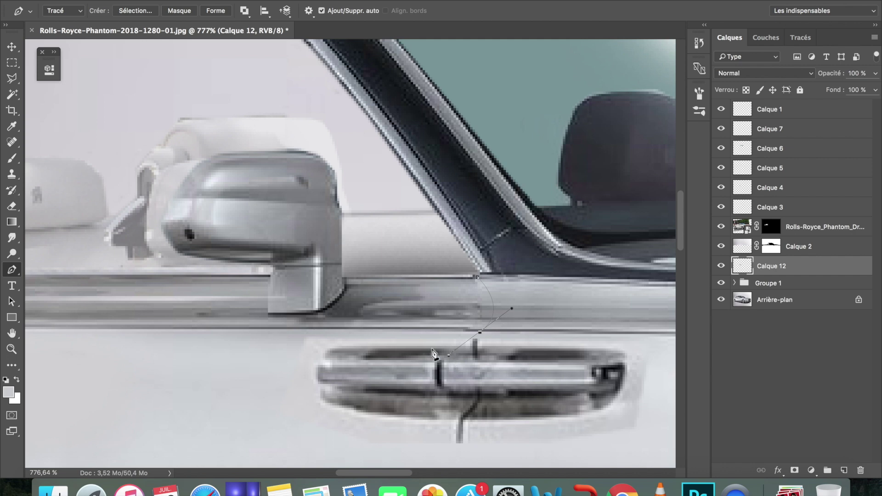
scroll(477, 348, "down", 3)
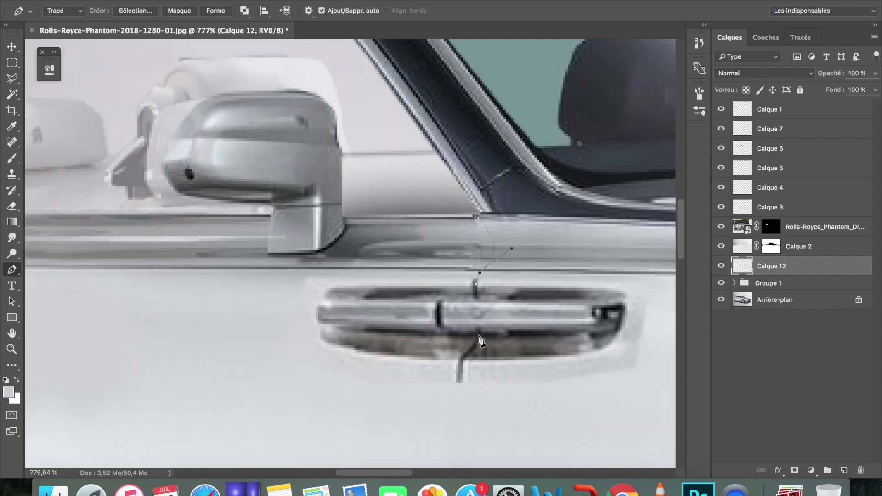
scroll(461, 386, "down", 5)
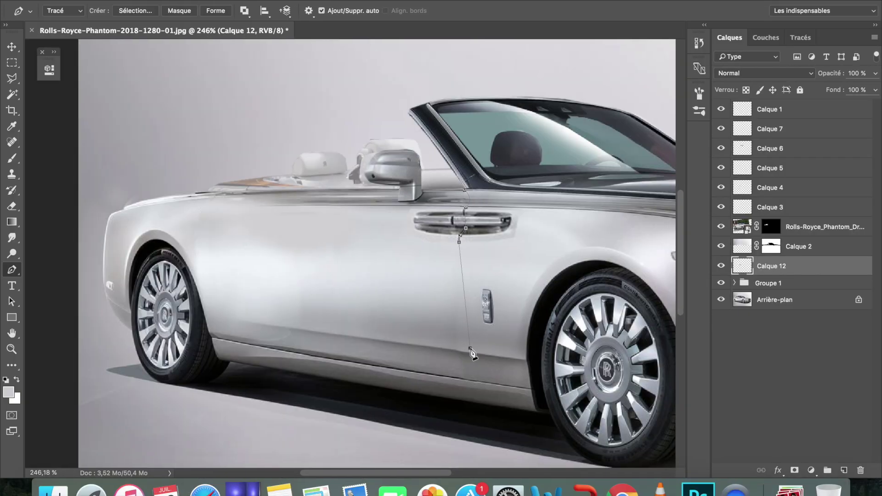
left_click_drag(451, 368, 448, 366)
- Add a new layer on top and stroke the door path on it in black with the 2 px brush
left_click(770, 109)
left_click(844, 470)
key("b")
left_click(8, 392)
left_click(467, 350)
left_click(761, 190)
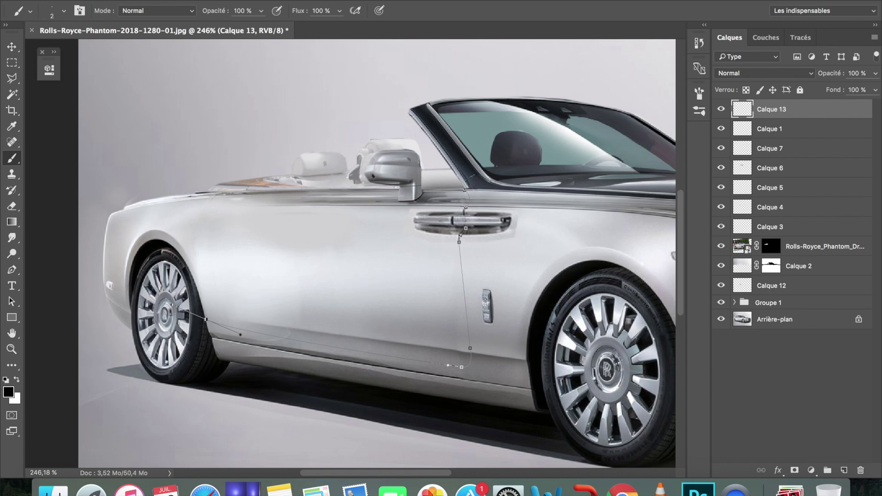
right_click(322, 288)
left_click(363, 373)
left_click(541, 219)
- Add another top layer and stroke the same door path on it in white
left_click(844, 470)
key("x")
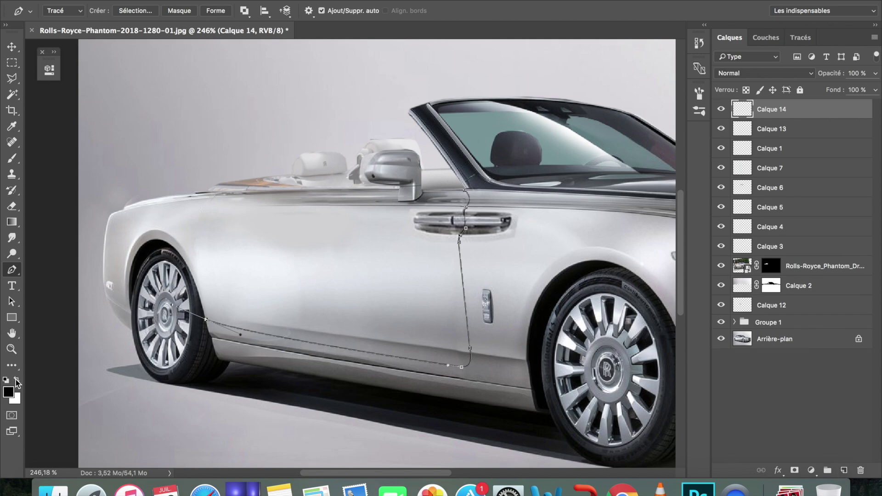
right_click(301, 261)
left_click(347, 345)
left_click(544, 215)
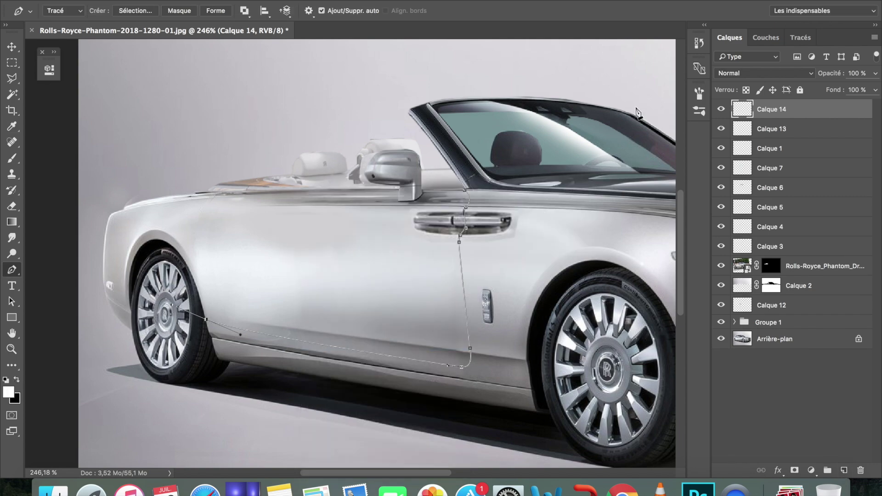
- Deselect the path, offset the white highlight on Calque 14 slightly from the black seam, and set its opacity to 43%
left_click(801, 37)
left_click(786, 161)
left_click(730, 39)
scroll(472, 360, "up", 10)
left_click(721, 109)
left_click(721, 110)
key("super+t")
key("Return")
left_click(875, 74)
left_click_drag(876, 88, 842, 88)
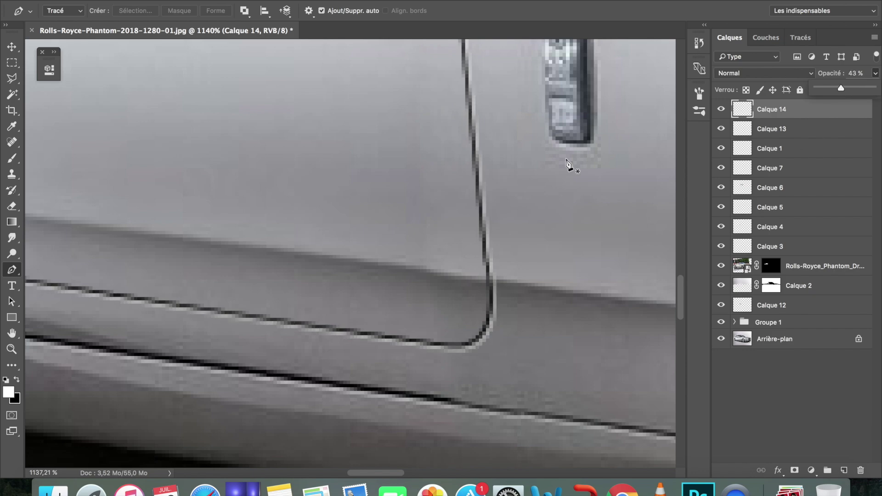
- Erase the seam where it crosses the handle on Calque 13 and the pale edges around the handle on Calque 12
scroll(526, 188, "down", 5)
scroll(526, 188, "right", 4)
scroll(281, 221, "up", 5)
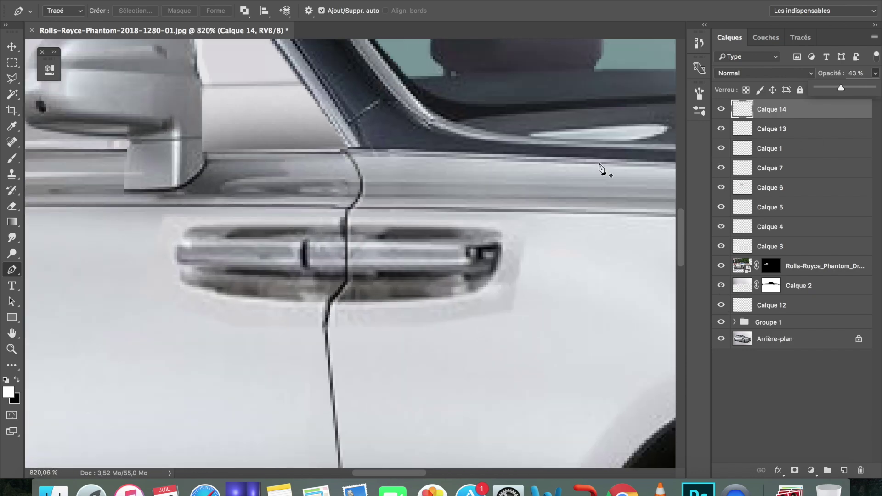
key("e")
left_click(781, 129)
left_click(721, 305)
left_click(721, 305)
left_click(772, 306)
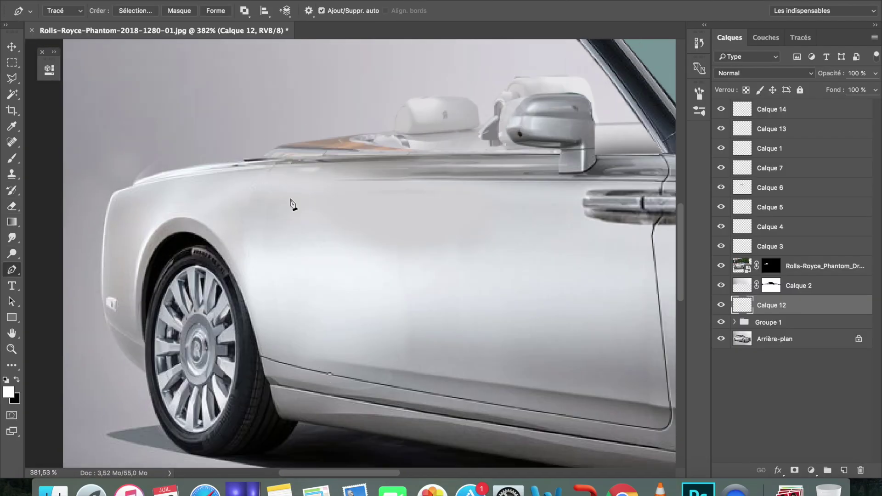
- Draw a curved rear door seam path from the shoulder to the lower seam and stroke it in white on a new top layer
scroll(329, 161, "up", 5)
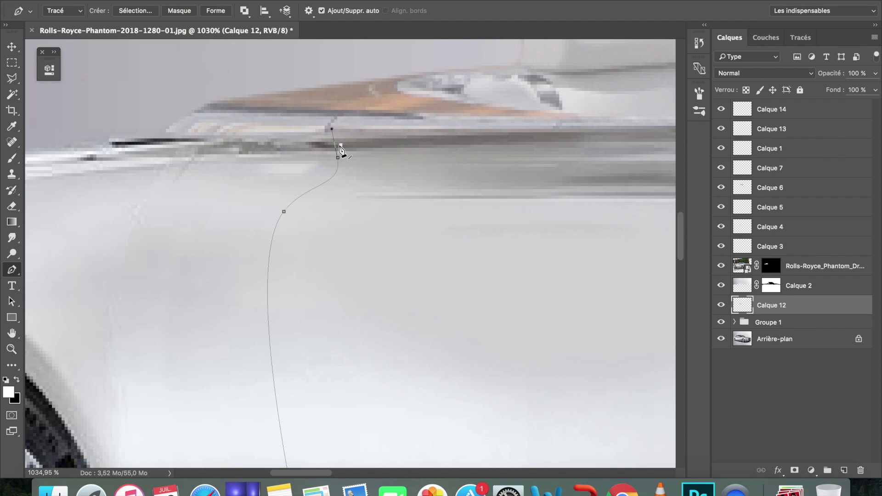
left_click(777, 113)
left_click(844, 471)
right_click(289, 257)
left_click(339, 343)
key("Return")
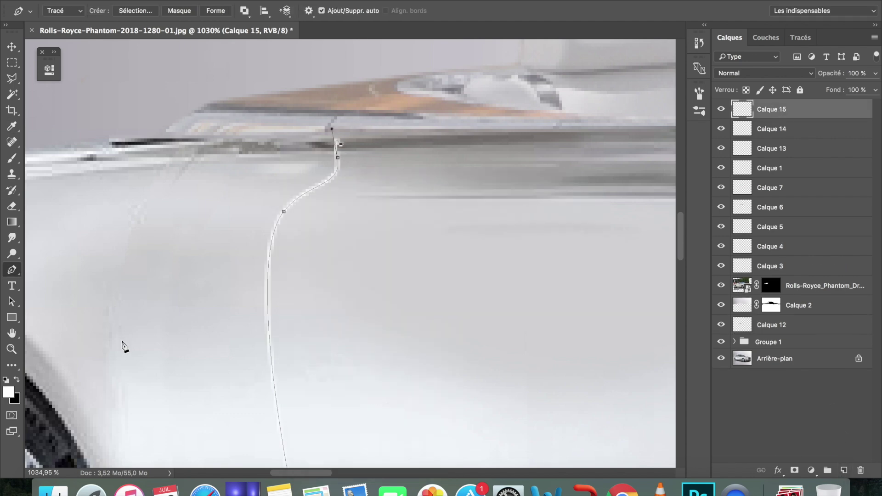
- Add another top layer and stroke the rear door seam path on it in black
left_click(844, 470)
right_click(345, 318)
left_click(404, 404)
left_click(554, 206)
- Deselect the rear seam path and set the opacity of its white line on Calque 15 to 70%
left_click(801, 38)
left_click(729, 38)
left_click(771, 129)
left_click(876, 73)
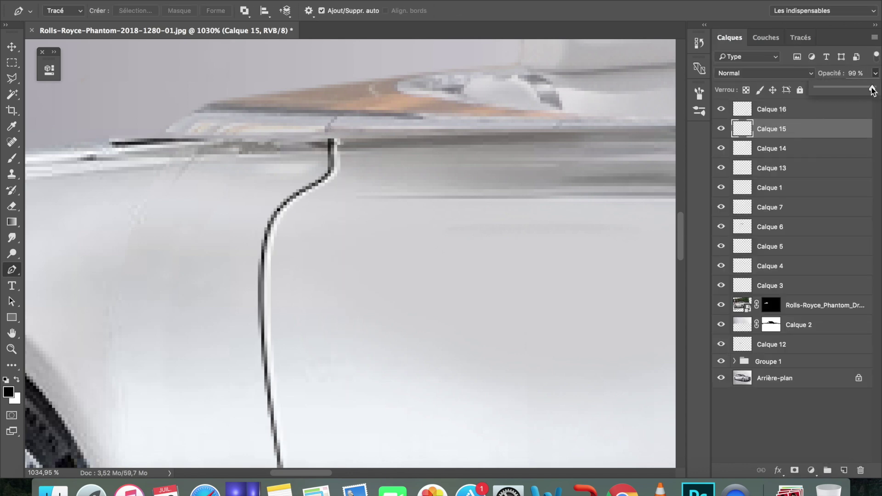
scroll(580, 204, "down", 1)
scroll(579, 205, "down", 10)
- Select Calque 16 and Calque 15 together and shift the rear seam lines slightly right and down
double_click(755, 113)
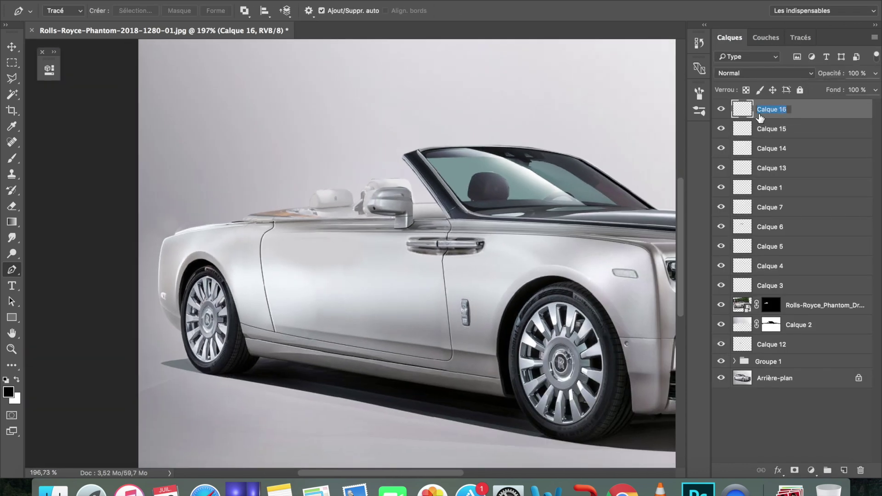
scroll(411, 262, "down", 5)
key("super+t")
key("Escape")
left_click(795, 132, "shift")
key("super+t")
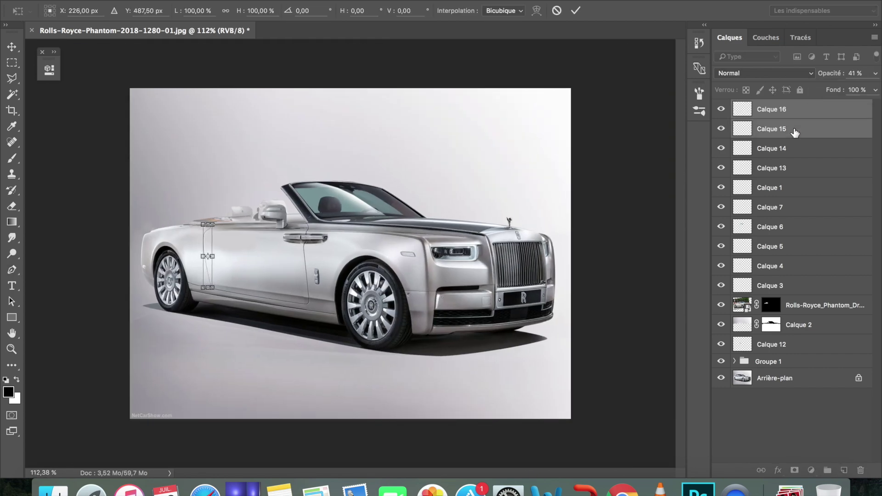
key("Escape")
scroll(321, 266, "down", 2)
scroll(321, 266, "up", 10)
key("super+t")
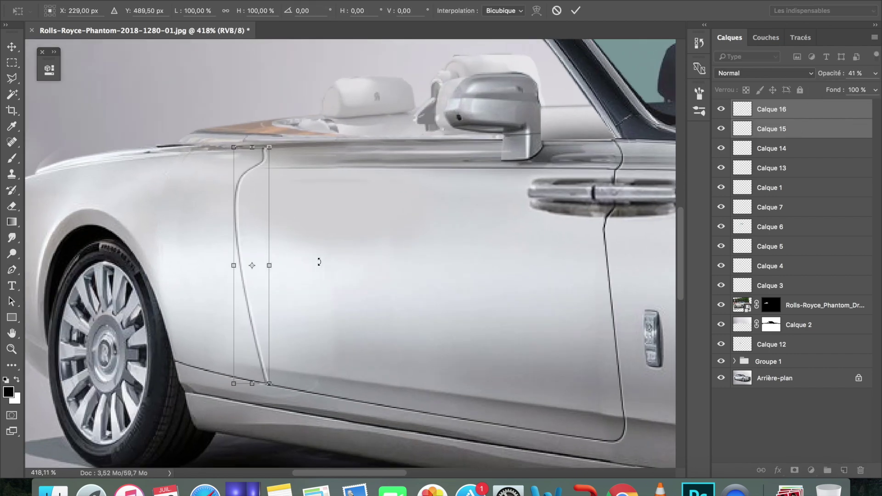
key("Escape")
scroll(320, 262, "up", 4)
scroll(184, 343, "left", 5)
left_click(730, 130)
key("super+t")
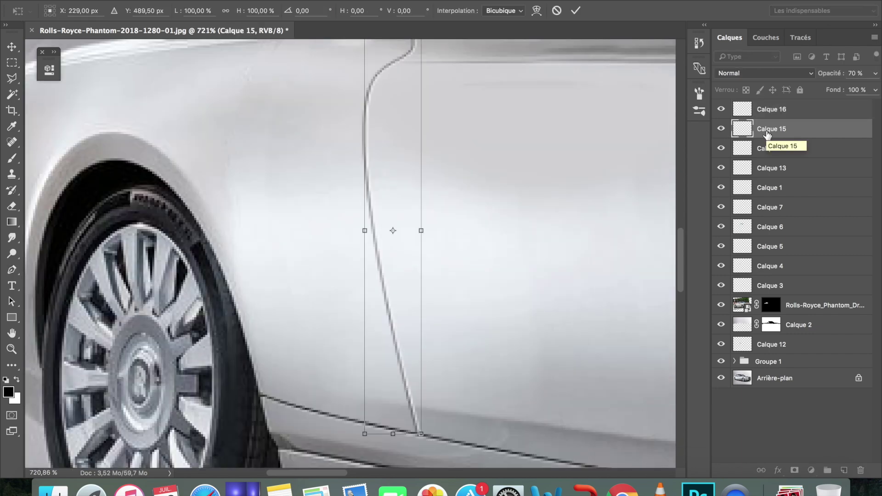
key("Escape")
- Reshape the front seam at the lower body crease, erasing highlight on Calque 14 and painting a black 1 px inward kink on Calque 13
scroll(532, 264, "down", 5)
scroll(489, 325, "up", 6)
scroll(577, 266, "right", 4)
scroll(576, 266, "up", 5)
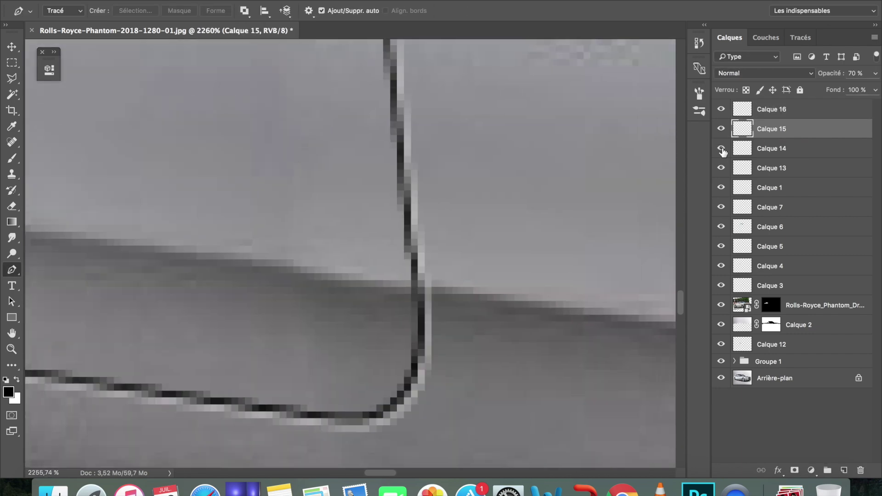
left_click(772, 168)
left_click(772, 149)
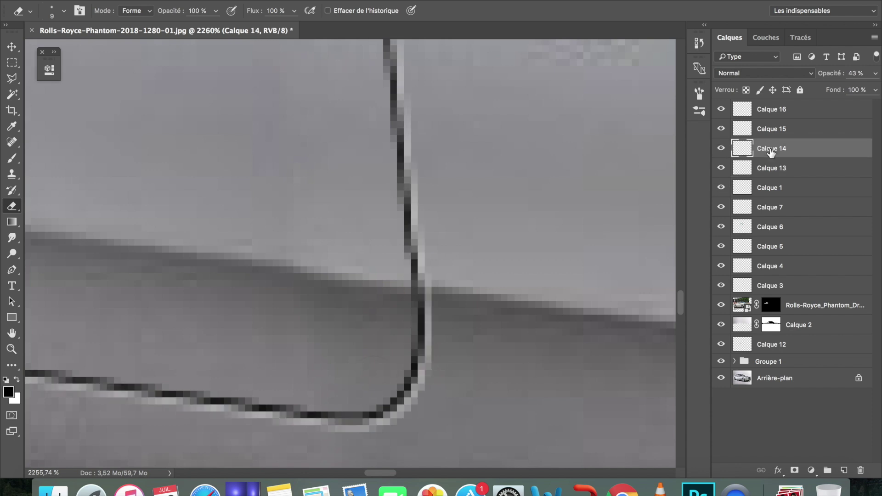
key("alt+bracketleft")
left_click(9, 393)
key("Escape")
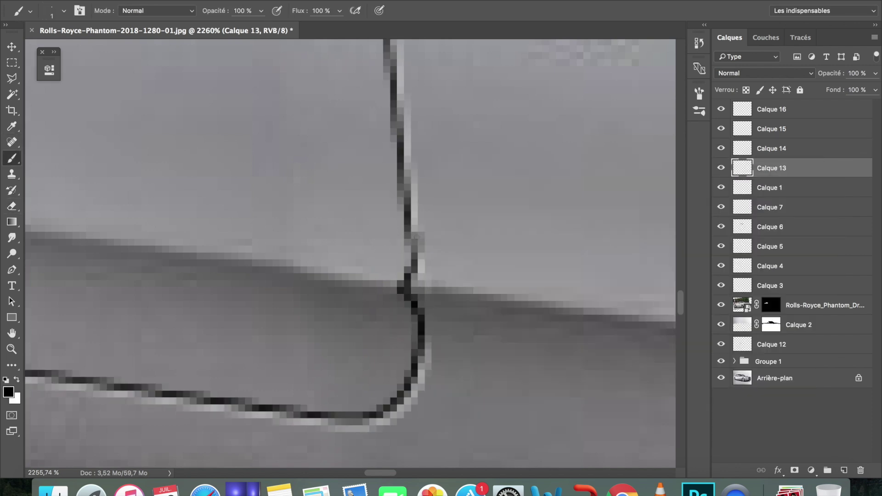
scroll(412, 238, "down", 15)
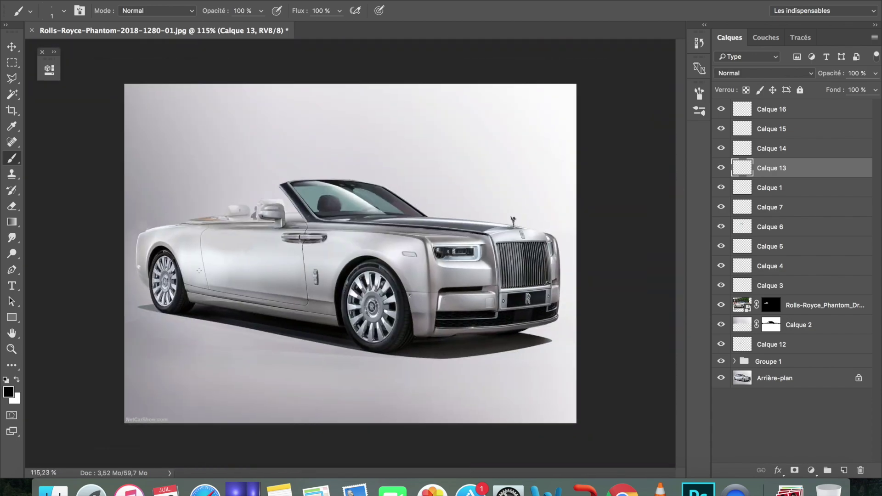
scroll(199, 271, "up", 1)
right_click(791, 490)
left_click(772, 354)
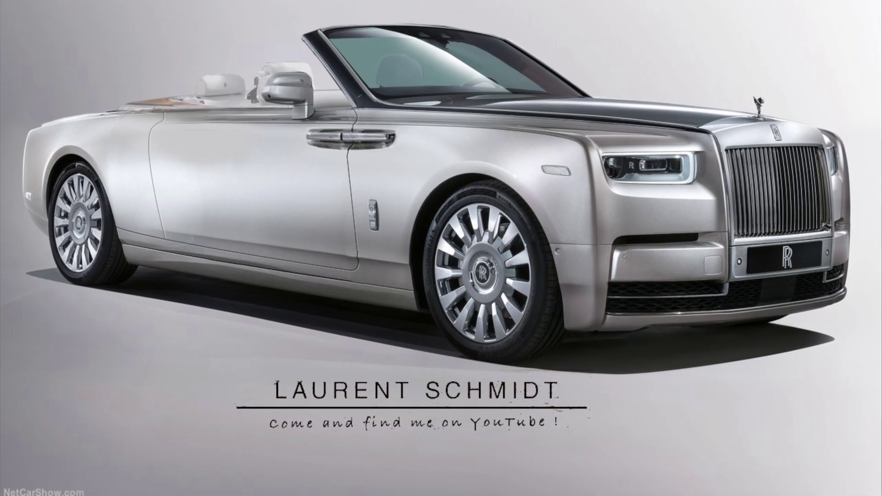